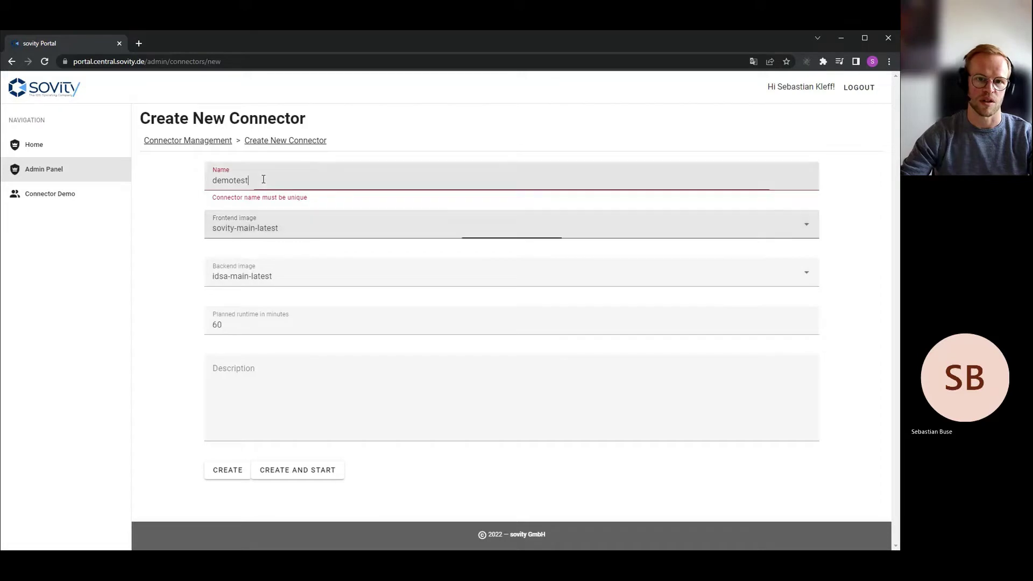
Complete the connector name as demotest123 and choose idsa-7.1.0 as its backend image
{"action": "type", "text": "123"}
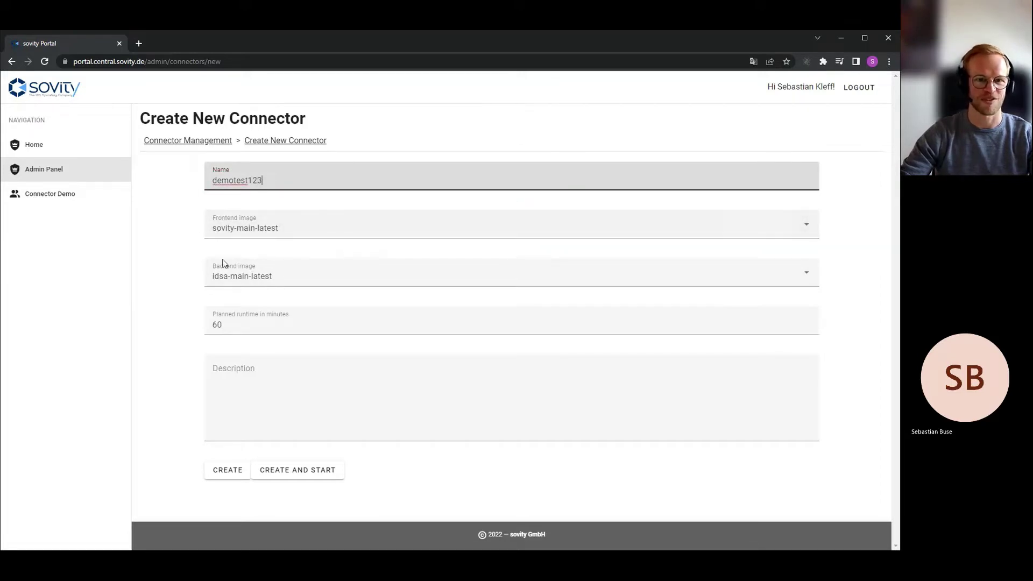
{"action": "left_click", "coordinate": [245, 280]}
{"action": "left_click", "coordinate": [248, 326]}
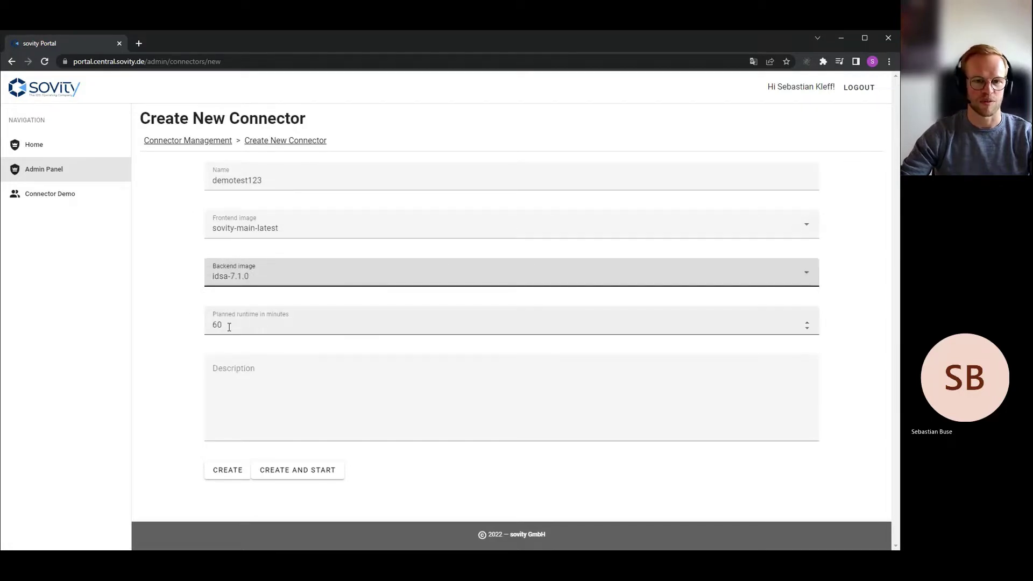
Describe the connector as "Demo video test Connector", keep the other settings, and create and start it
{"action": "left_click", "coordinate": [245, 384]}
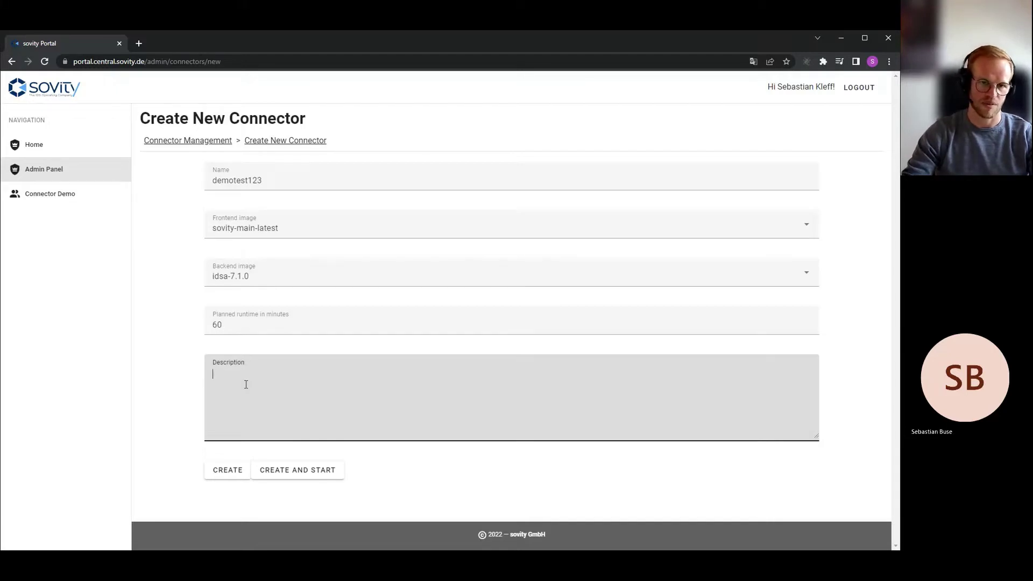
{"action": "type", "text": "Demo vide"}
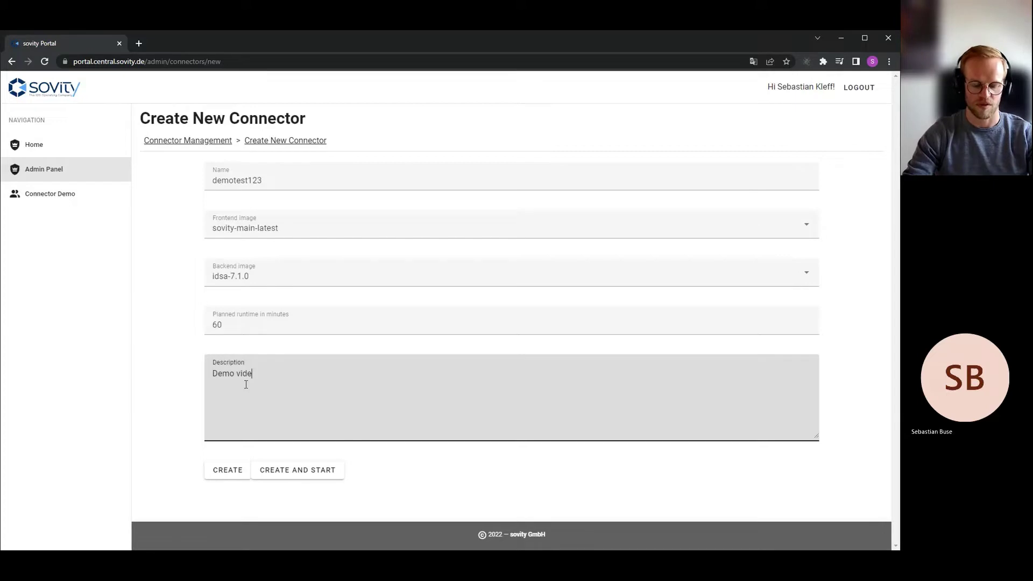
{"action": "type", "text": "o test Connector"}
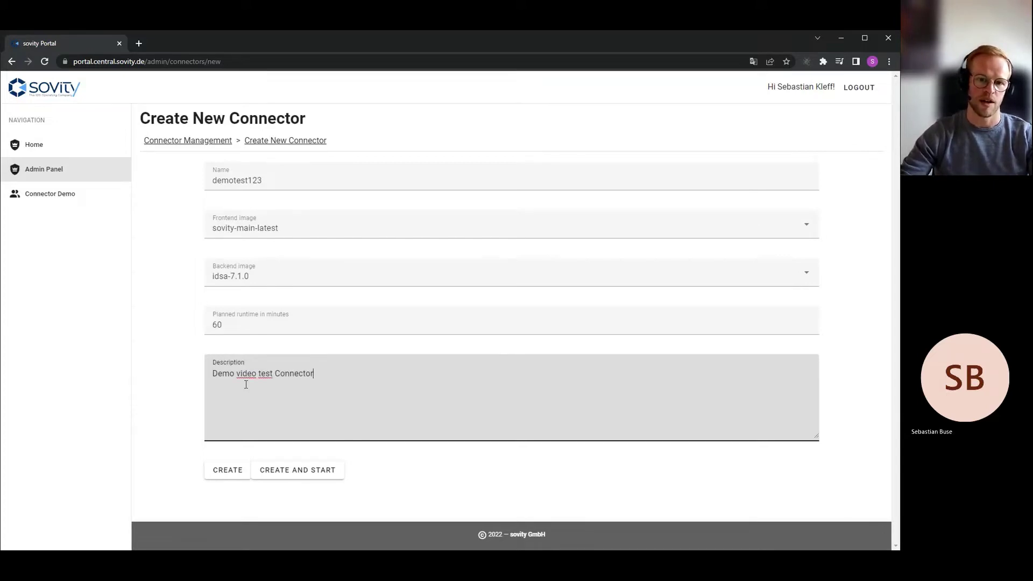
{"action": "left_click", "coordinate": [284, 471]}
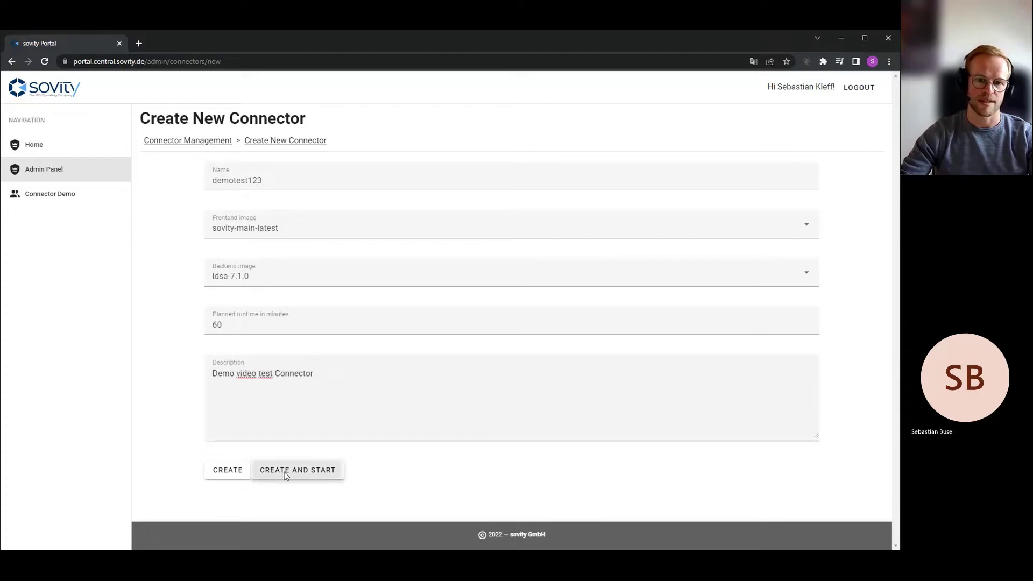
Open the frontend of the demotest123 connector from the connector list and dismiss the translation prompt
{"action": "scroll", "coordinate": [182, 367], "scroll_direction": "down", "scroll_amount": 10}
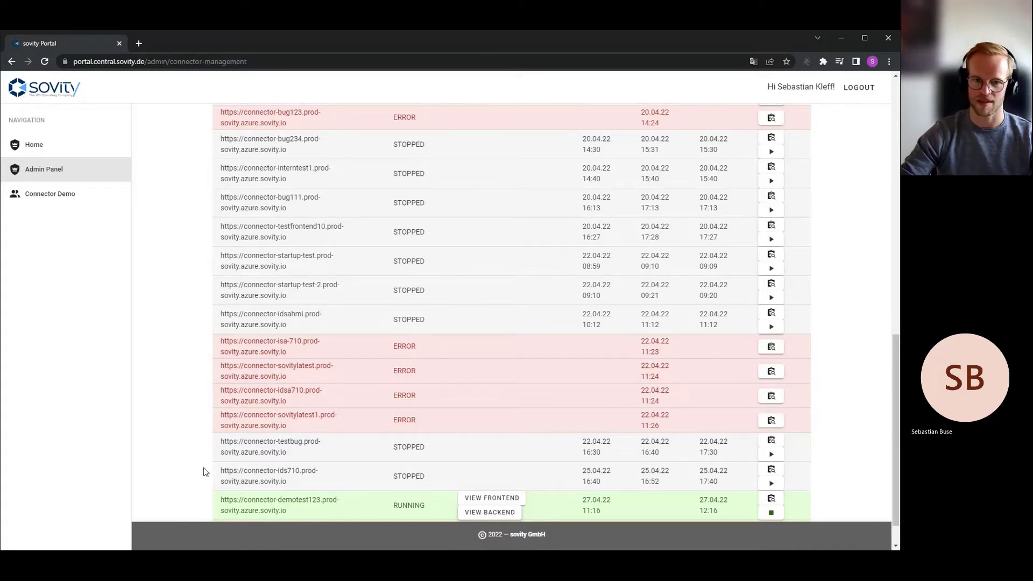
{"action": "left_click", "coordinate": [490, 500]}
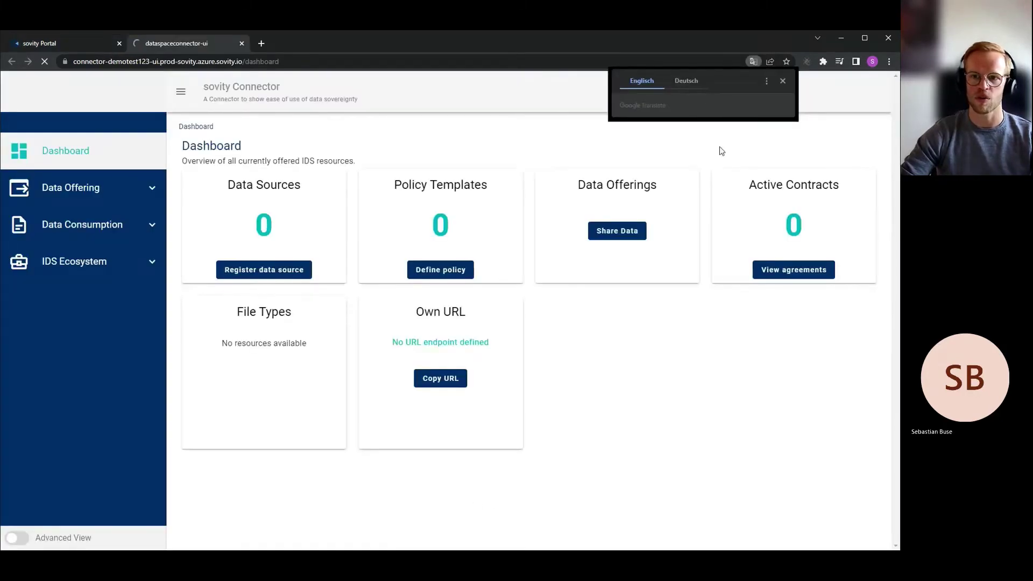
{"action": "left_click", "coordinate": [784, 81]}
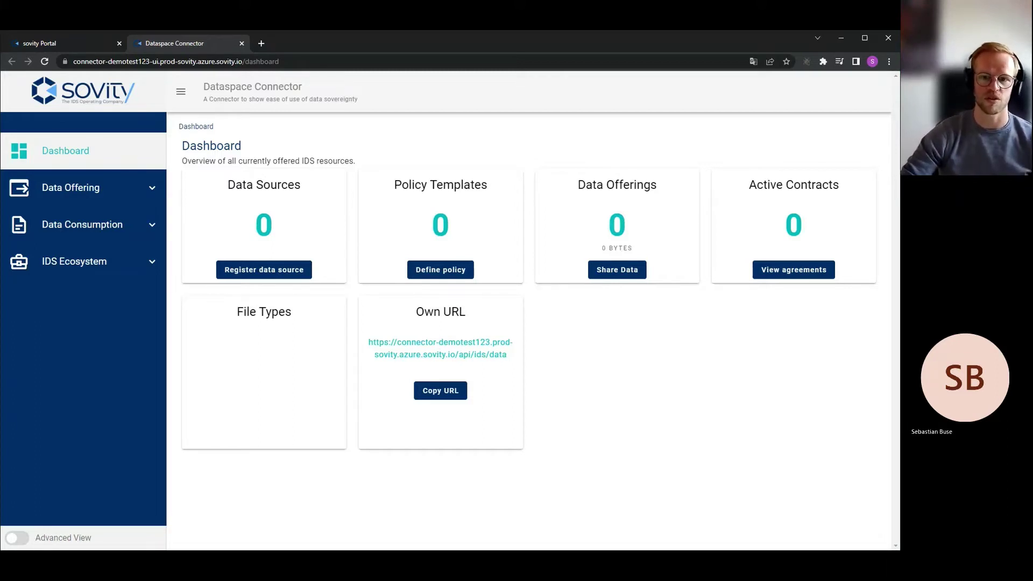
{"action": "left_click", "coordinate": [605, 203]}
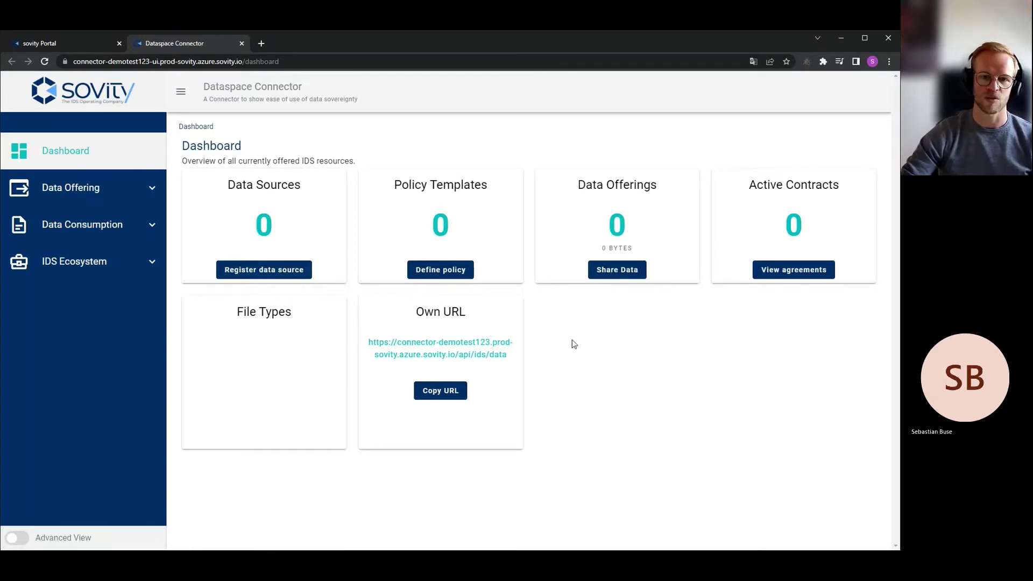
Go to the connector's data offerings and start adding a new offering
{"action": "left_click", "coordinate": [122, 200]}
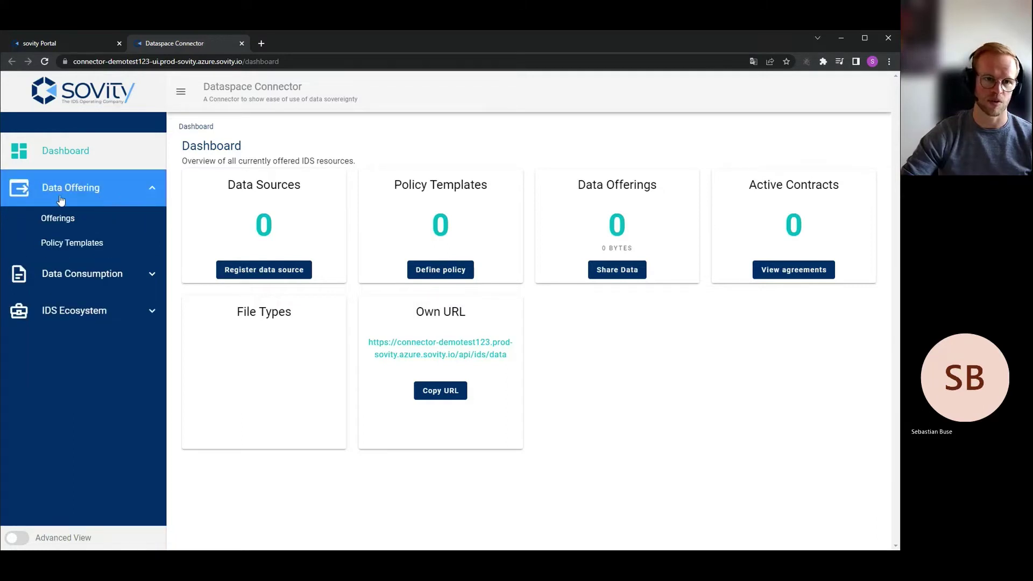
{"action": "left_click", "coordinate": [91, 219]}
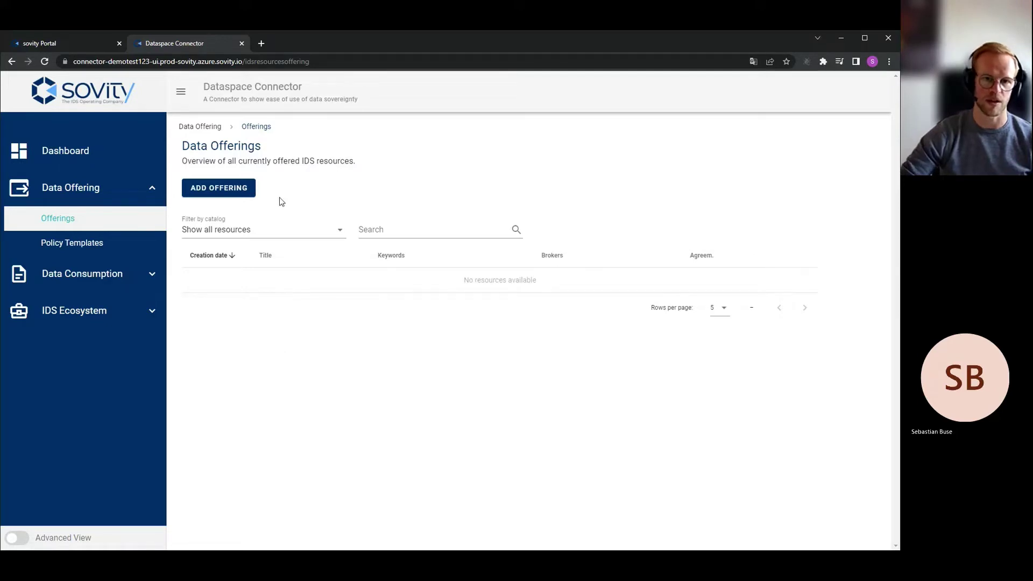
{"action": "left_click", "coordinate": [246, 195]}
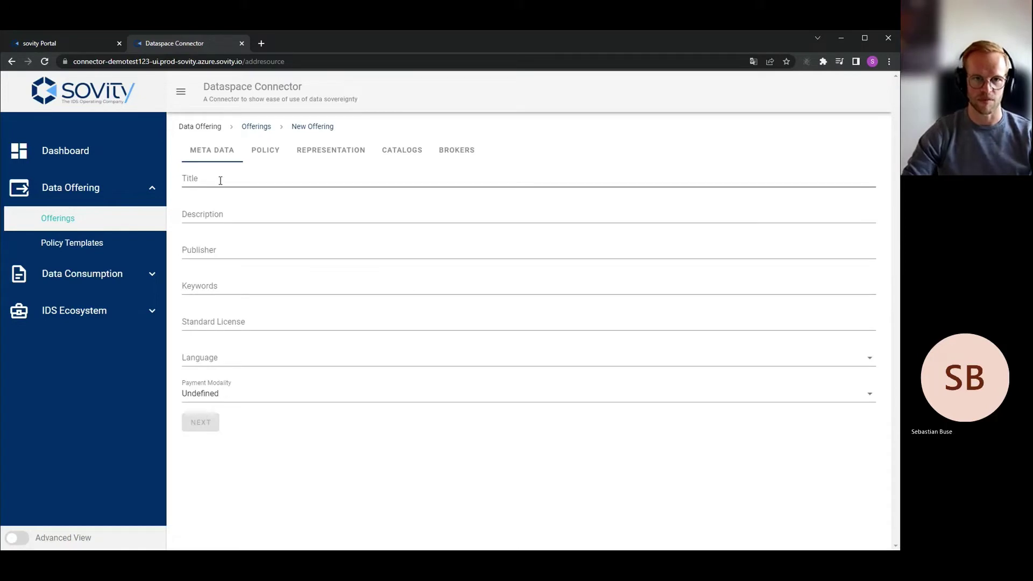
Enter "Crypto Ethereum Value" as the title of the new offering
{"action": "left_click", "coordinate": [221, 181]}
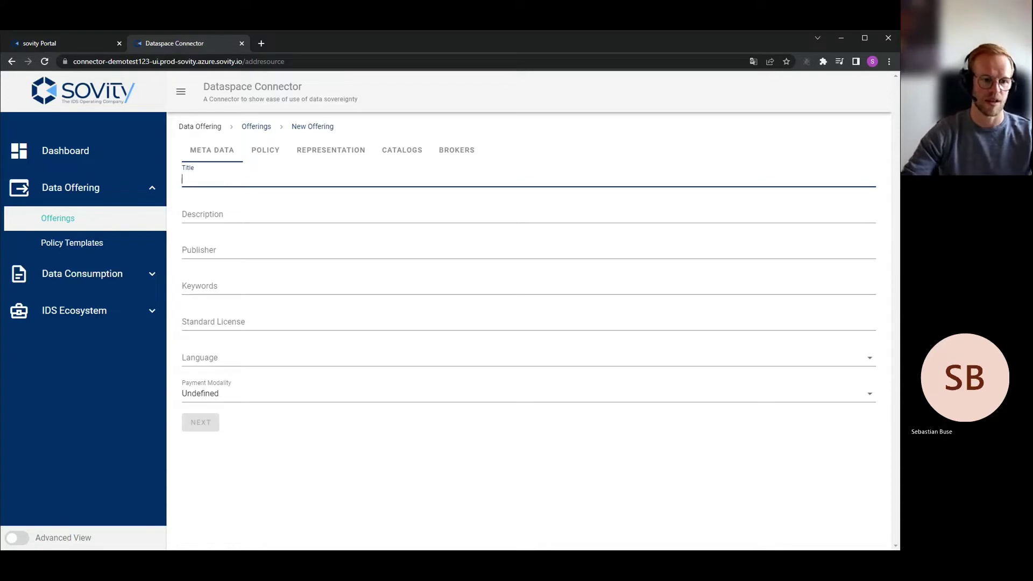
{"action": "key", "text": "alt+Tab"}
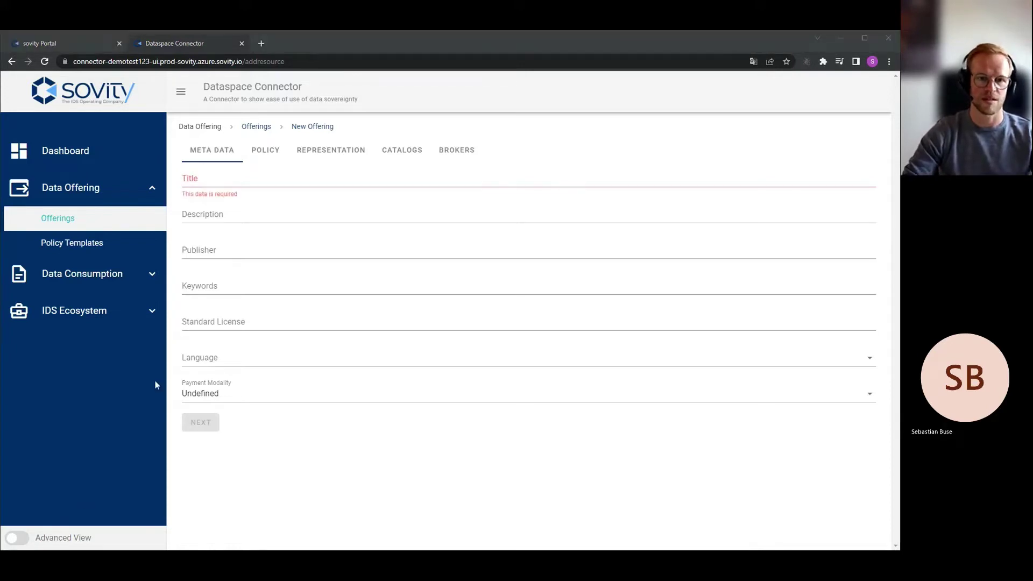
{"action": "left_click", "coordinate": [214, 181]}
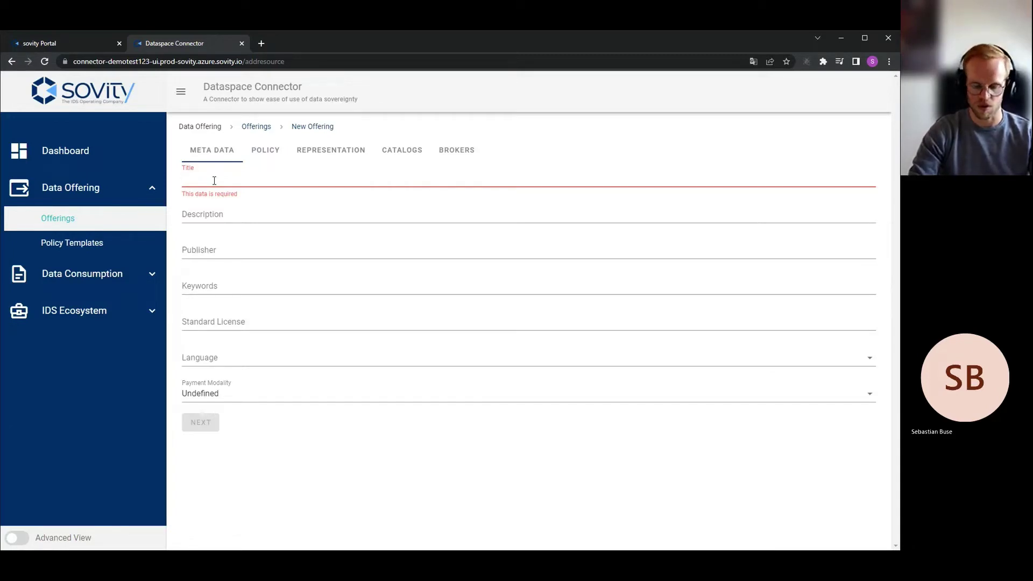
{"action": "type", "text": "Cr"}
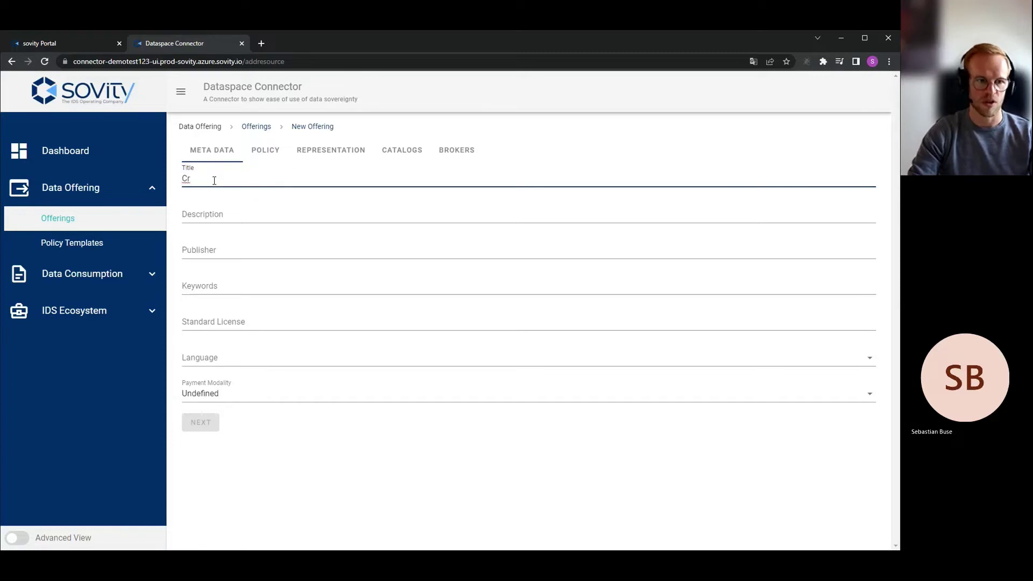
{"action": "type", "text": "ypto "}
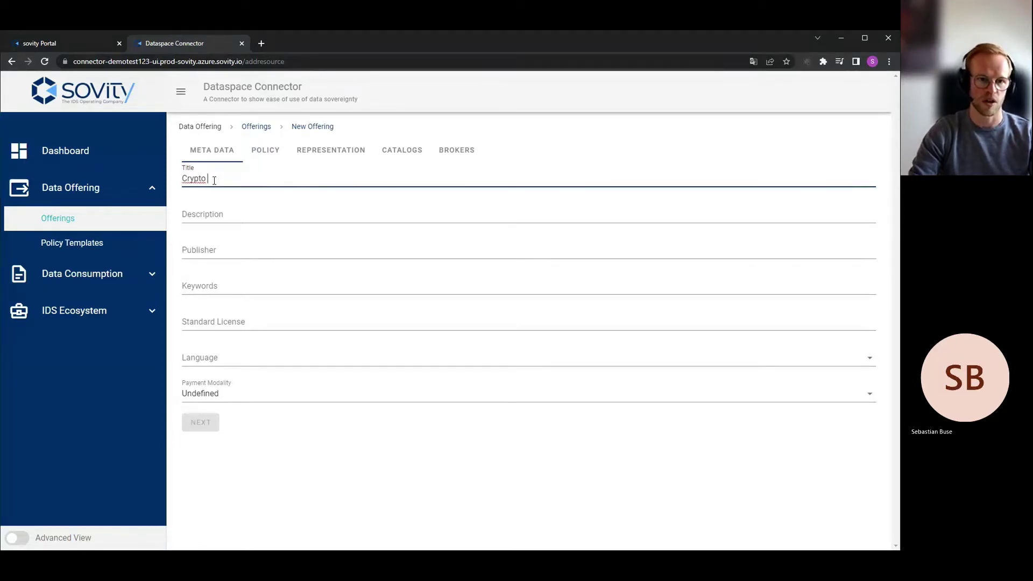
{"action": "type", "text": "Ethe"}
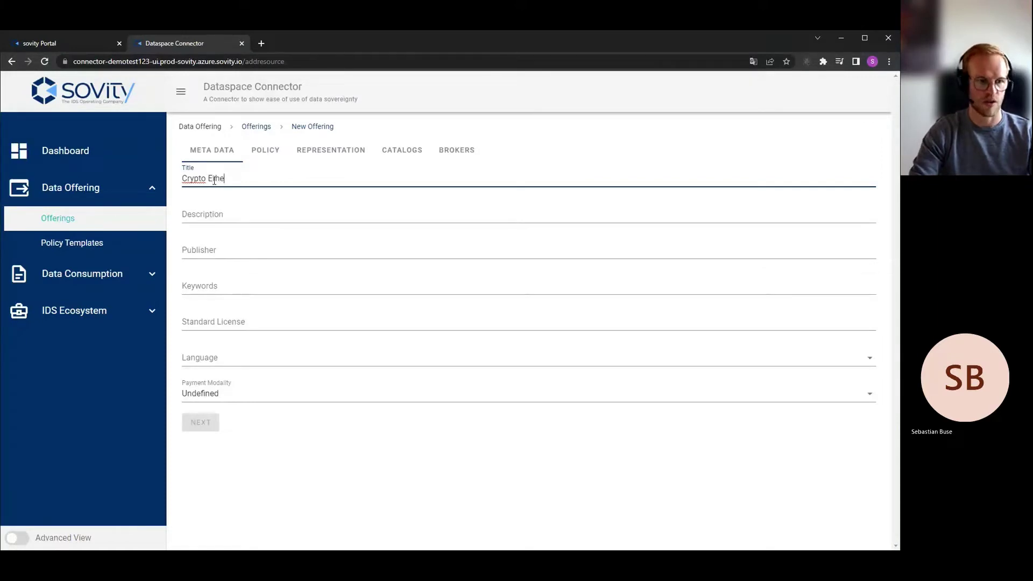
{"action": "type", "text": "reum"}
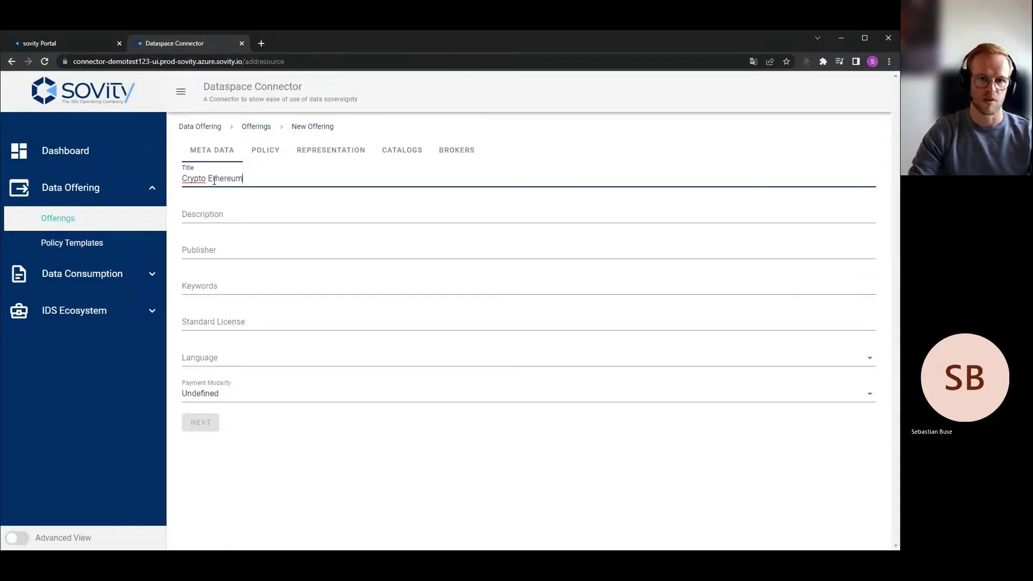
{"action": "type", "text": " Valu"}
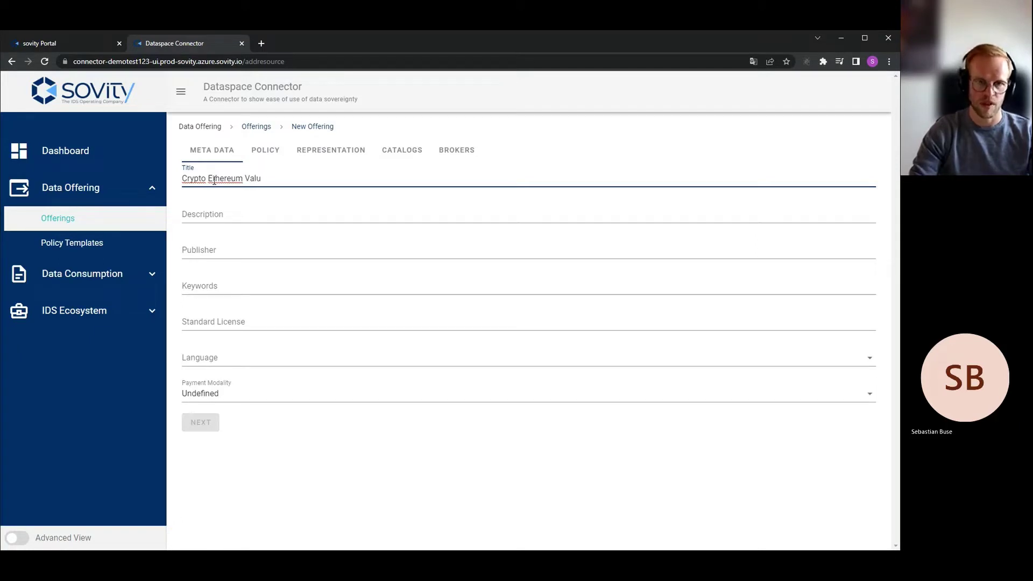
{"action": "type", "text": "e"}
{"action": "key", "text": "Tab"}
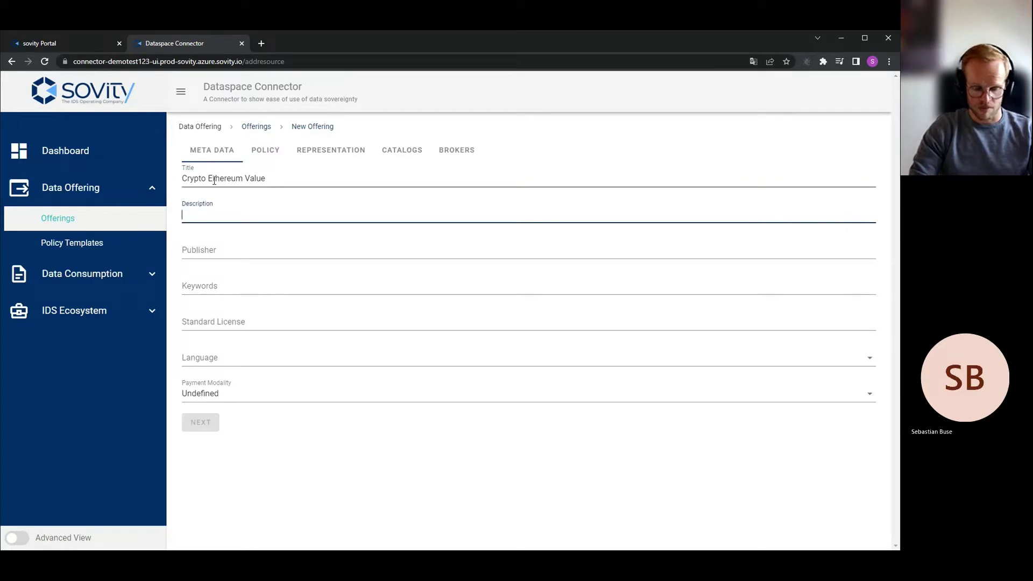
Enter "Crypto currency value each minute" as the offering's description
{"action": "type", "text": "Crypt"}
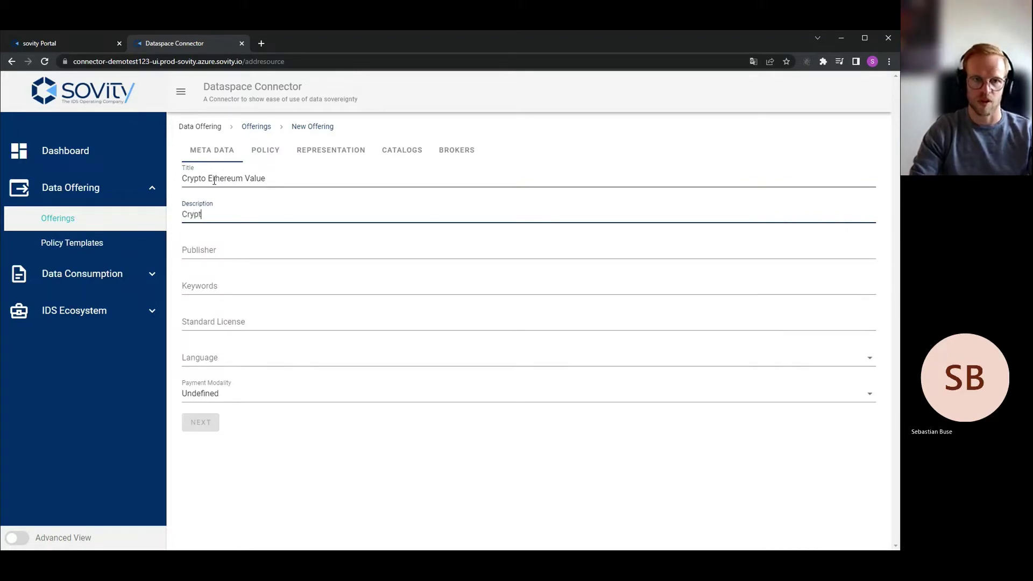
{"action": "type", "text": "o currenc"}
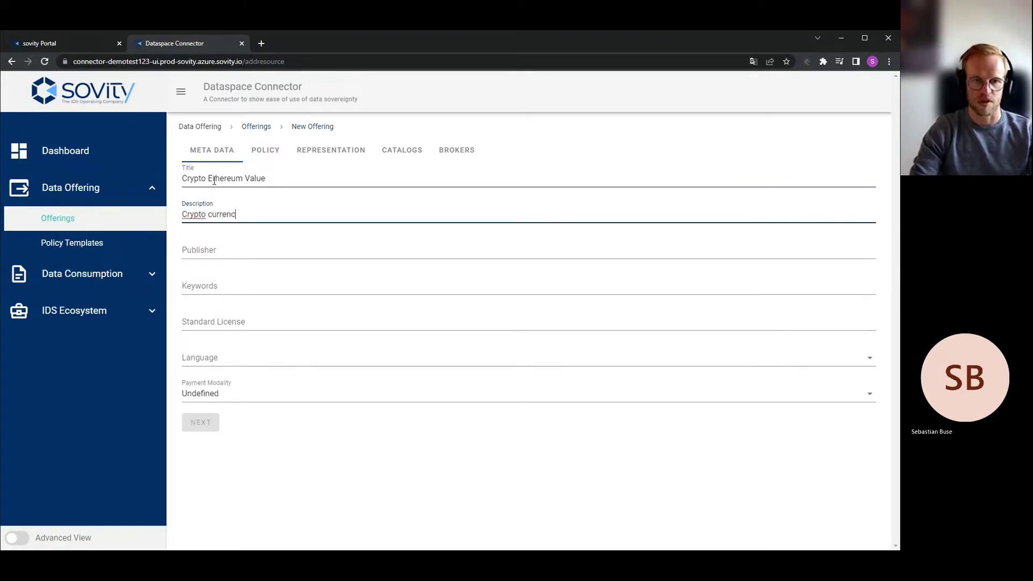
{"action": "type", "text": "y value"}
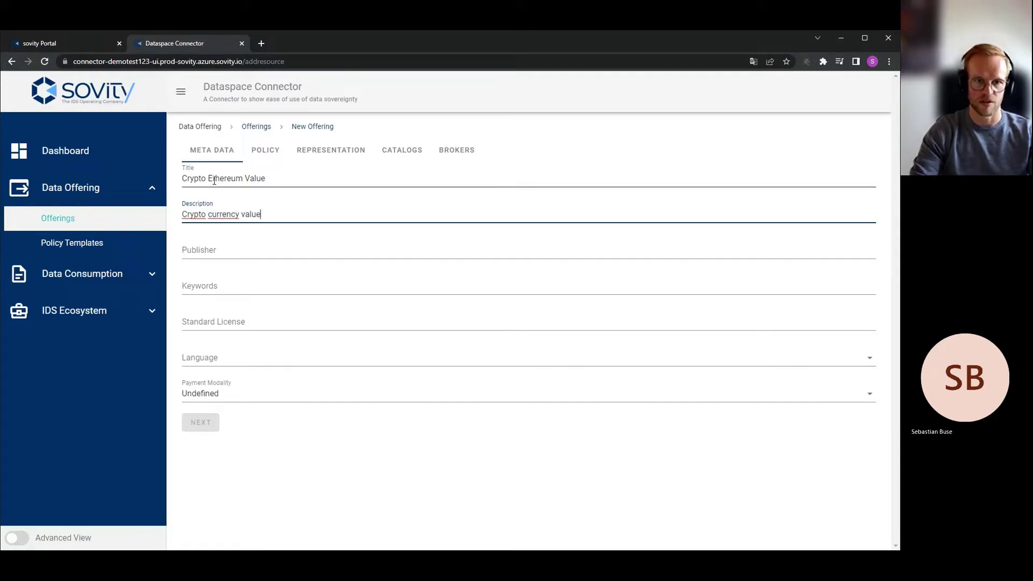
{"action": "type", "text": " each minute"}
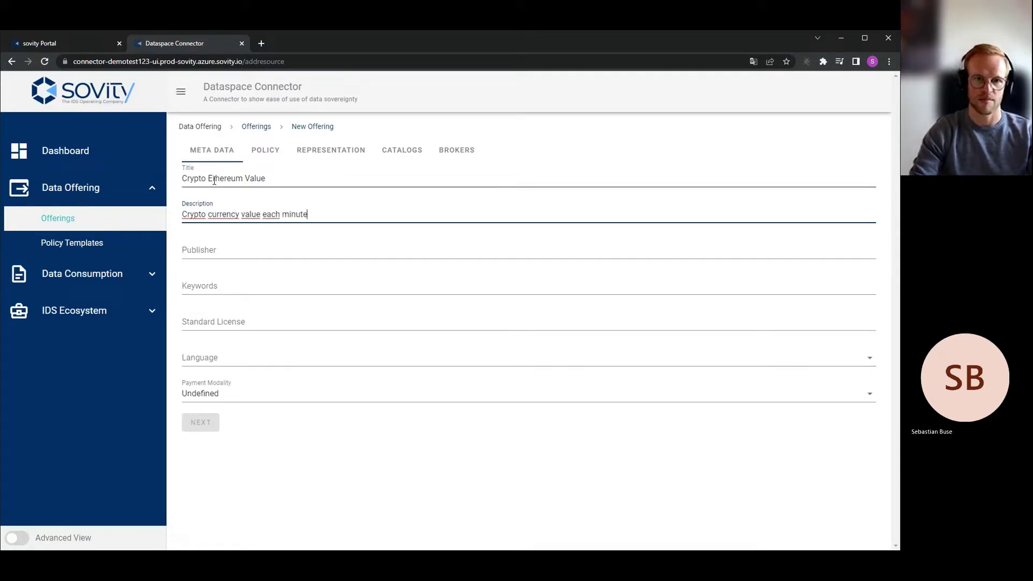
{"action": "key", "text": "Tab"}
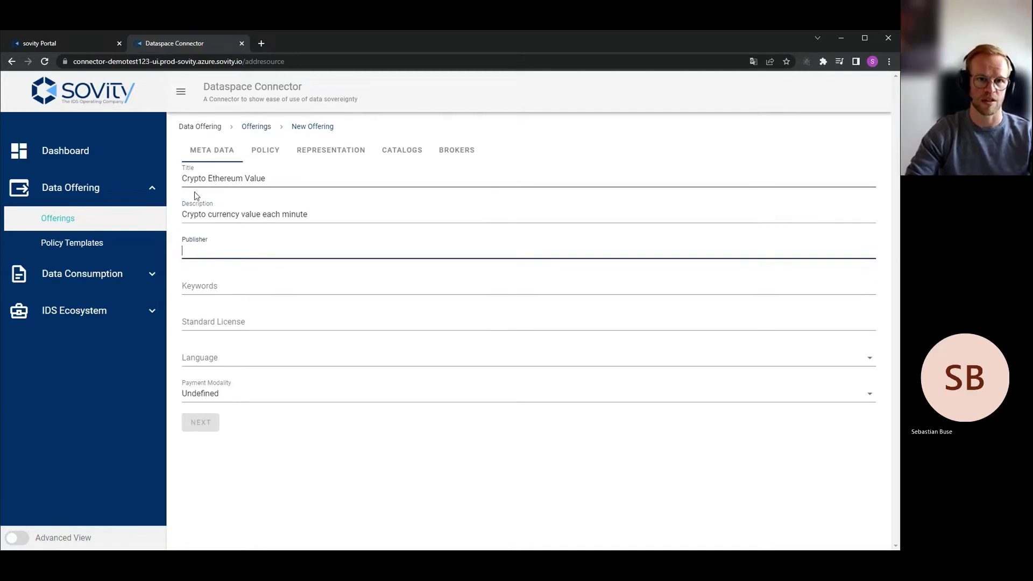
{"action": "type", "text": "h"}
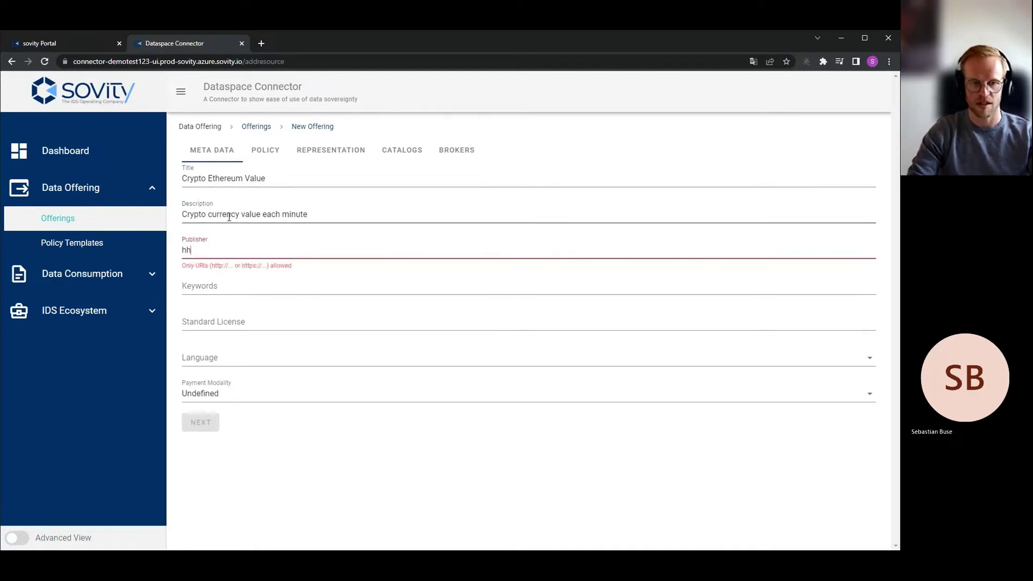
{"action": "type", "text": "ttps"}
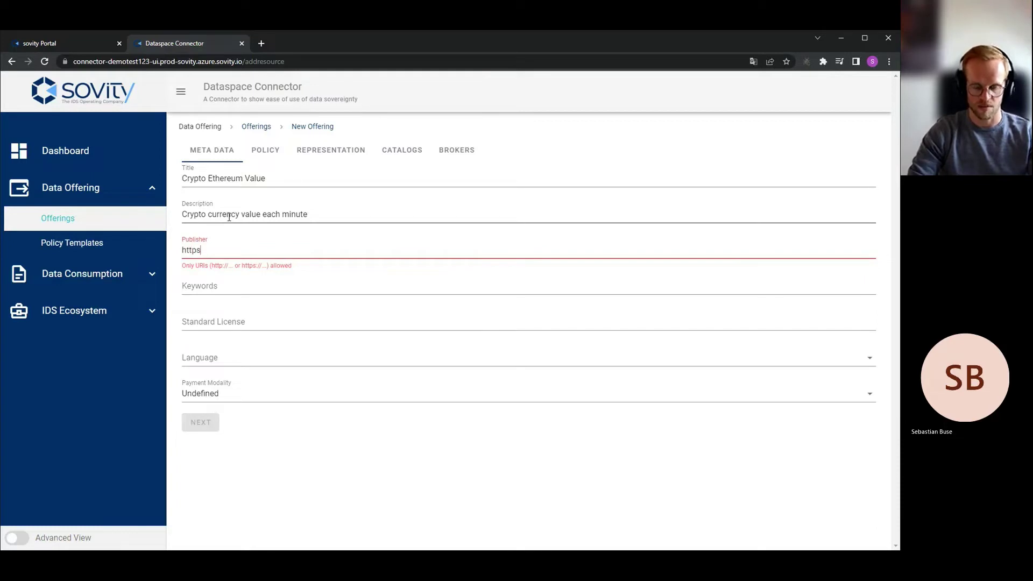
{"action": "type", "text": "://"}
{"action": "type", "text": "sovity.de"}
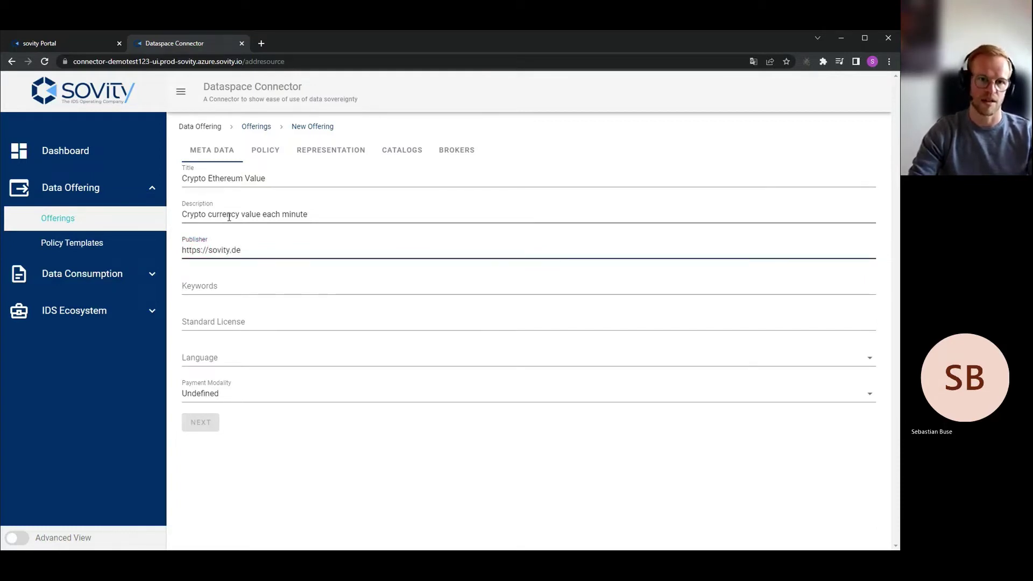
{"action": "key", "text": "Tab"}
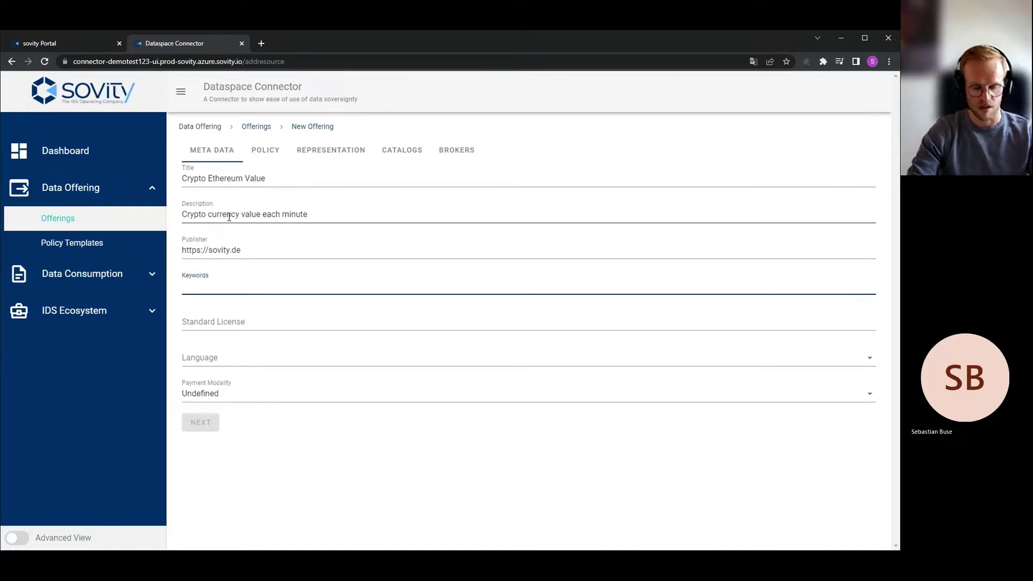
Enter "crypto" as the offering's keyword and proceed to the standard license entry
{"action": "type", "text": "crypot"}
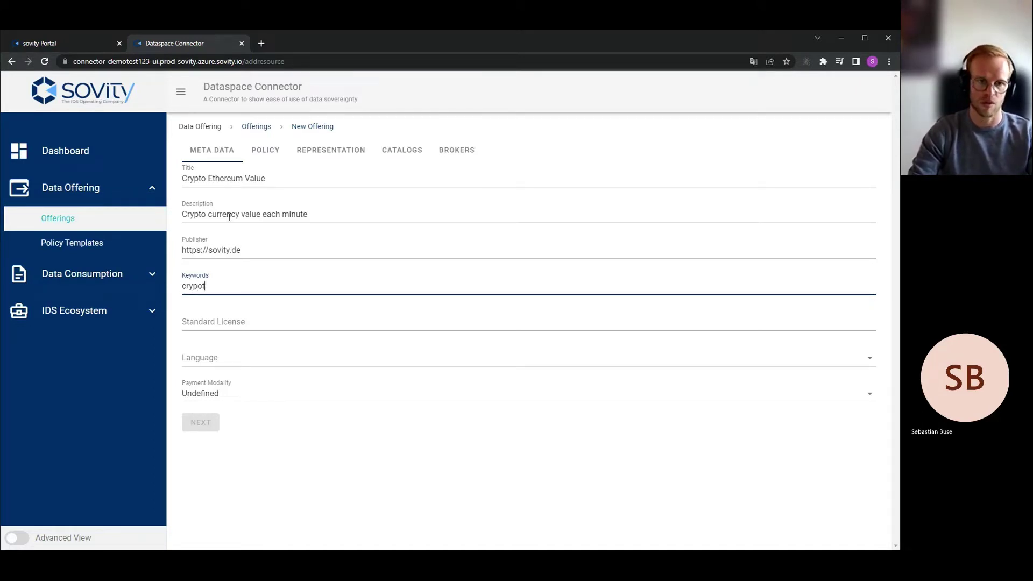
{"action": "key", "text": "BackSpace"}
{"action": "key", "text": "BackSpace"}
{"action": "type", "text": "t"}
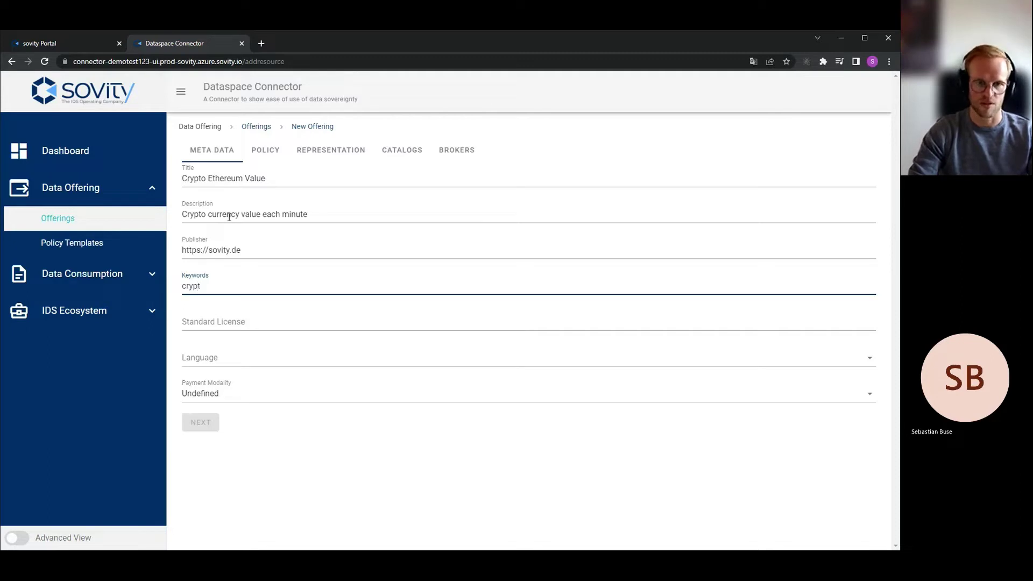
{"action": "key", "text": "Tab"}
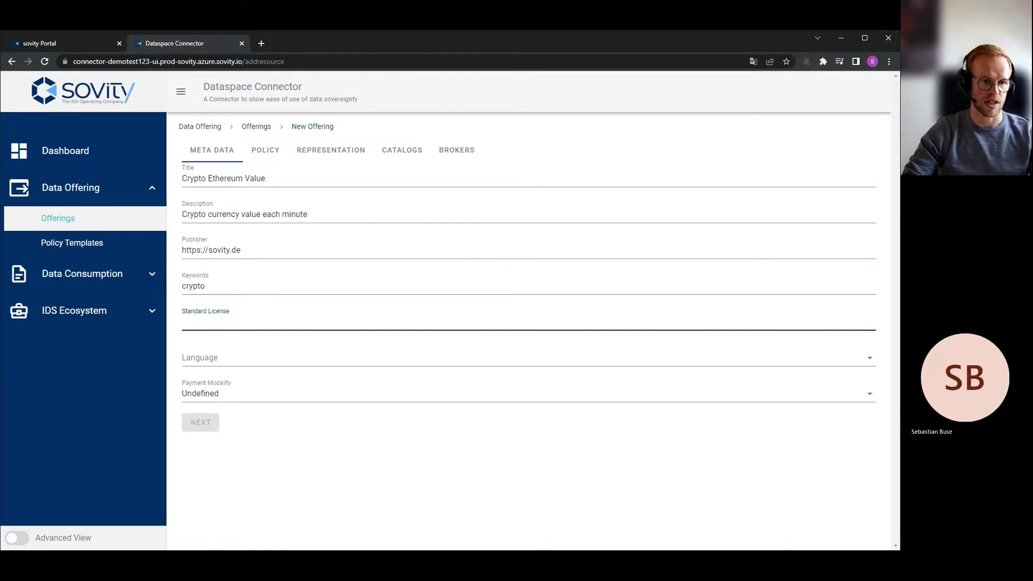
{"action": "key", "text": "alt+Tab"}
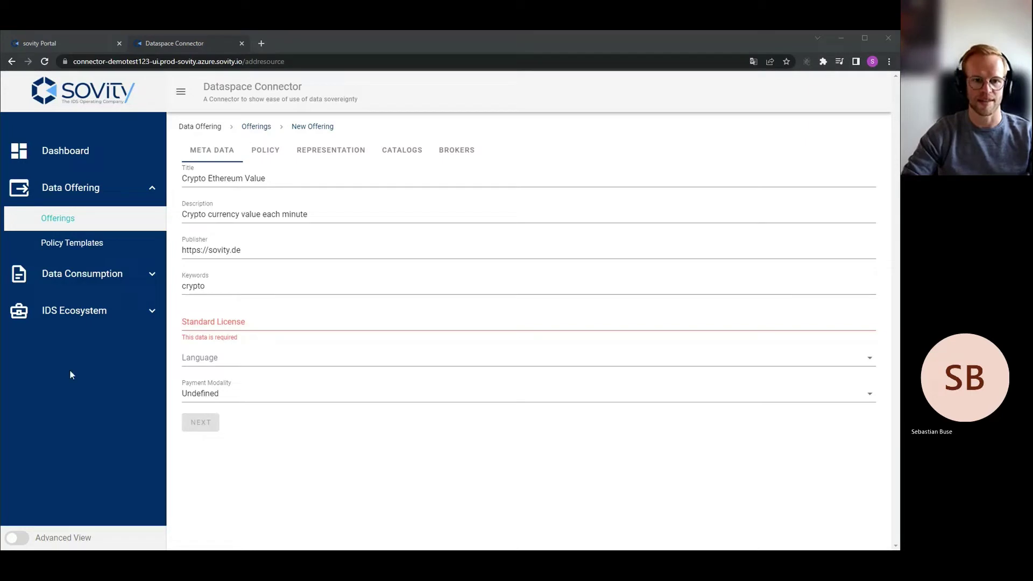
{"action": "left_click", "coordinate": [201, 326]}
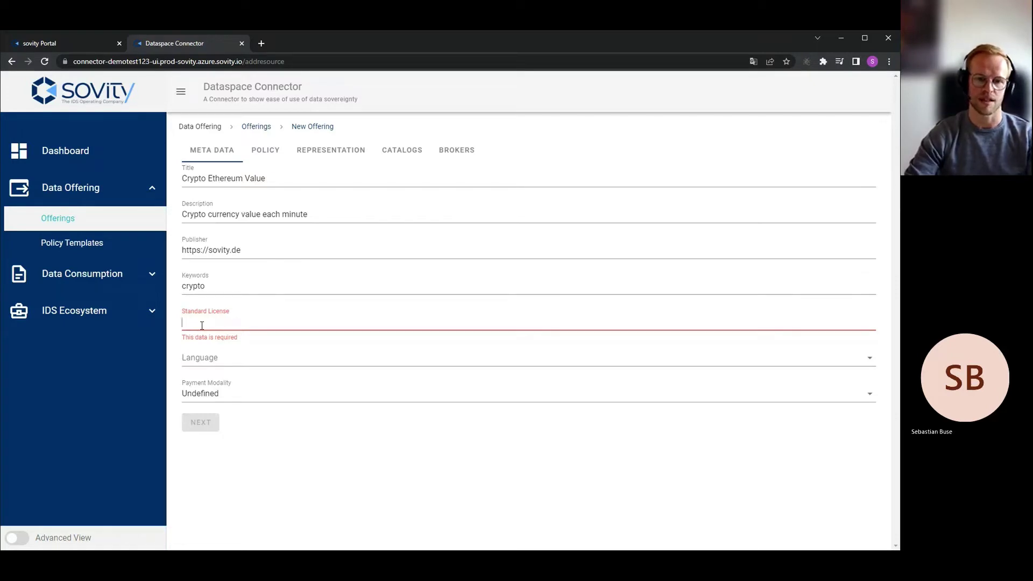
{"action": "key", "text": "ctrl+v"}
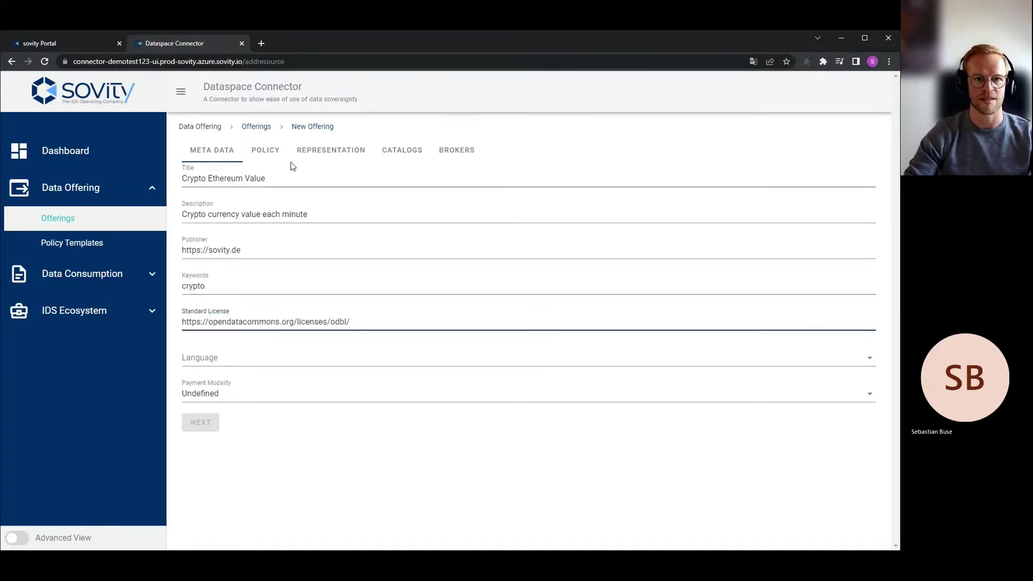
{"action": "left_click", "coordinate": [262, 44]}
{"action": "key", "text": "ctrl+v"}
{"action": "key", "text": "Return"}
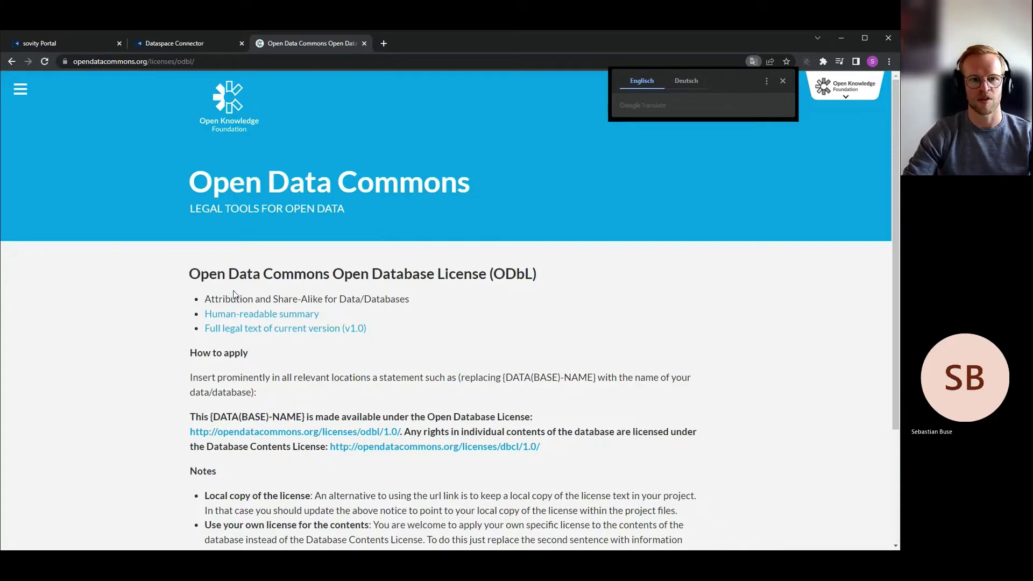
{"action": "left_click", "coordinate": [176, 43]}
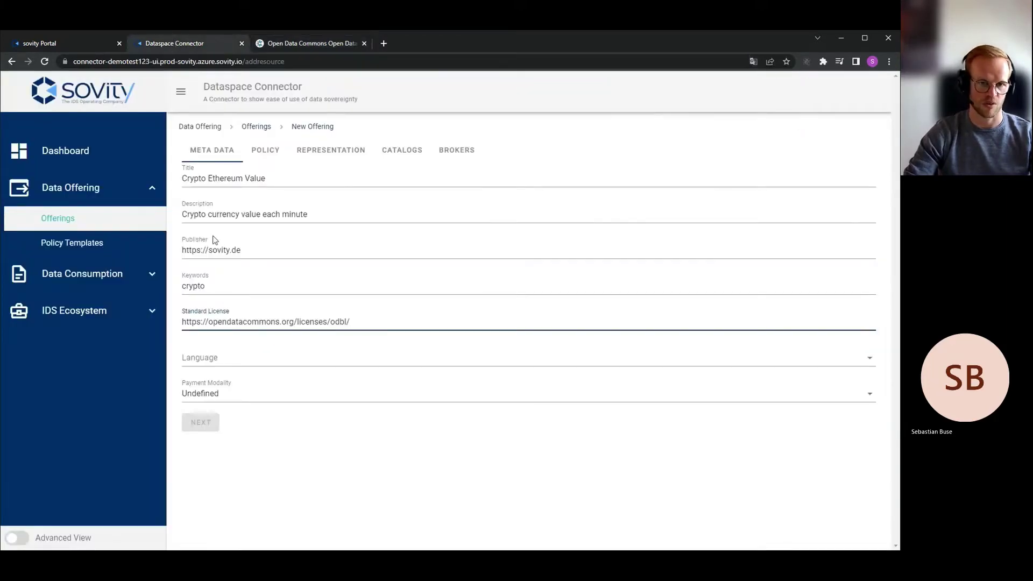
Choose English as the offering's language
{"action": "left_click", "coordinate": [207, 357]}
{"action": "scroll", "coordinate": [232, 460], "scroll_direction": "down", "scroll_amount": 5}
{"action": "scroll", "coordinate": [232, 460], "scroll_direction": "down", "scroll_amount": 6}
{"action": "scroll", "coordinate": [232, 460], "scroll_direction": "down", "scroll_amount": 6}
{"action": "left_click", "coordinate": [215, 378]}
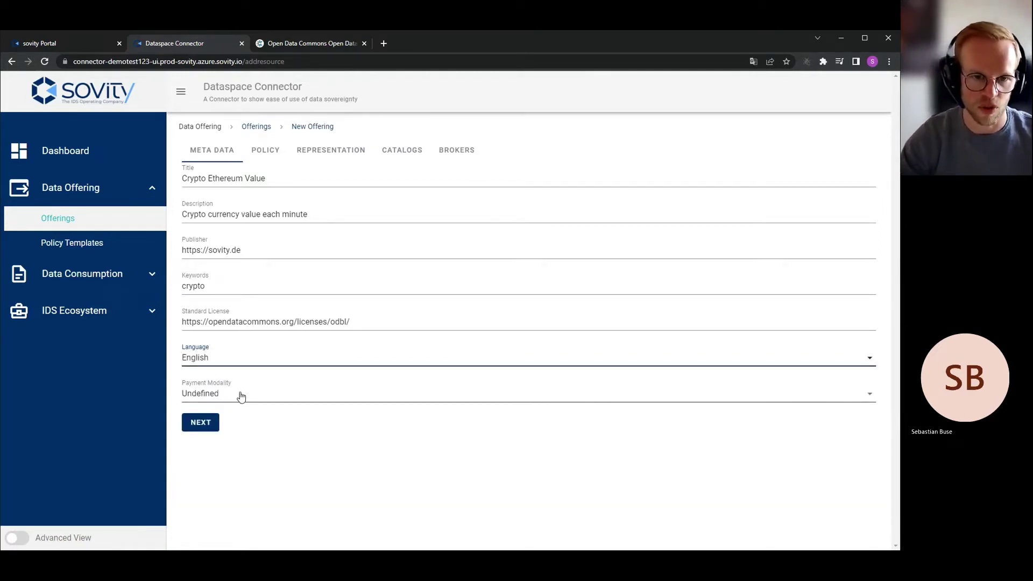
Set the payment modality to Free and proceed to the offering's policy settings
{"action": "left_click", "coordinate": [241, 397]}
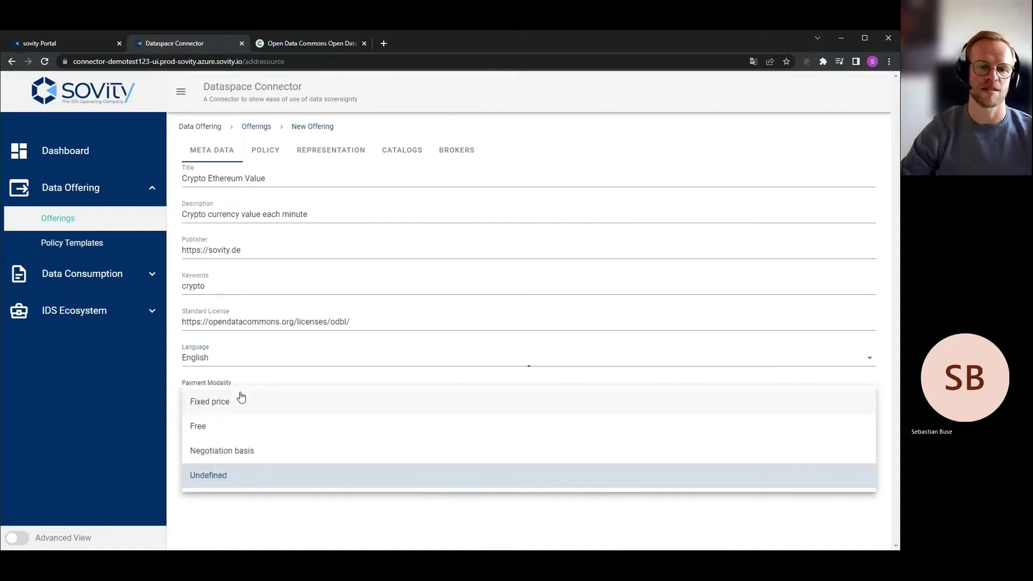
{"action": "left_click", "coordinate": [217, 429]}
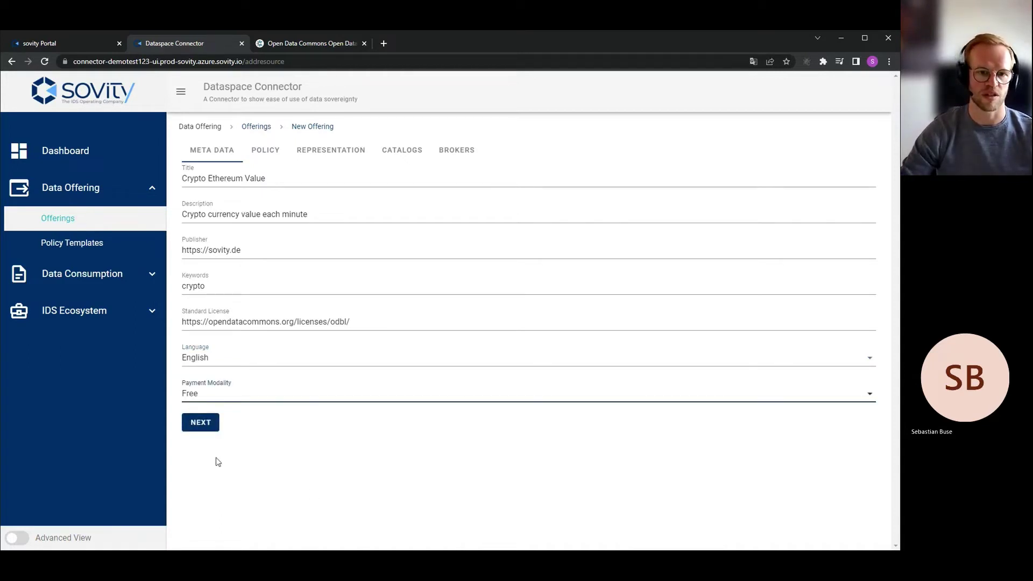
{"action": "left_click", "coordinate": [200, 423]}
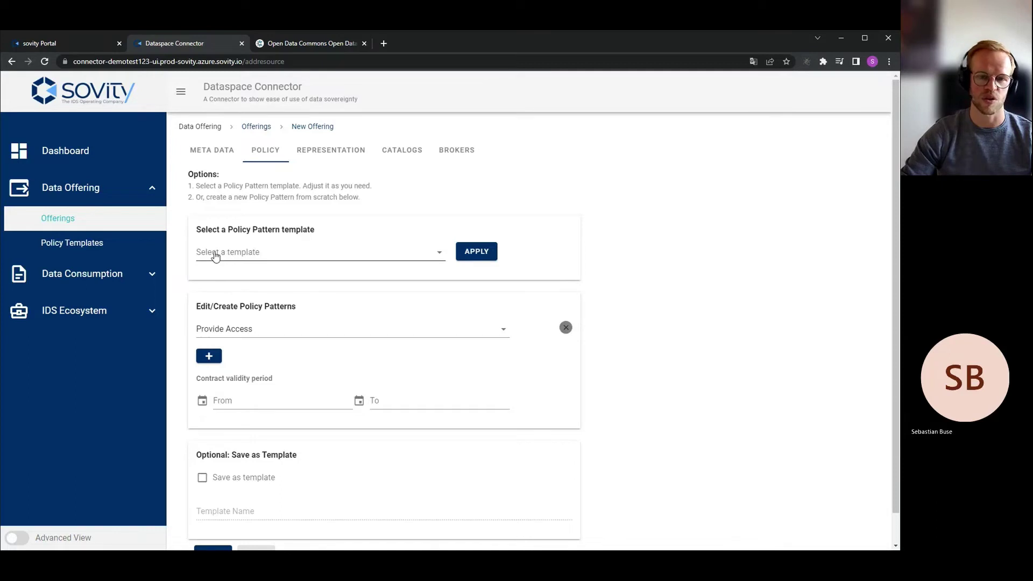
Check which policy pattern templates are available for selection
{"action": "scroll", "coordinate": [196, 256], "scroll_direction": "down", "scroll_amount": 1}
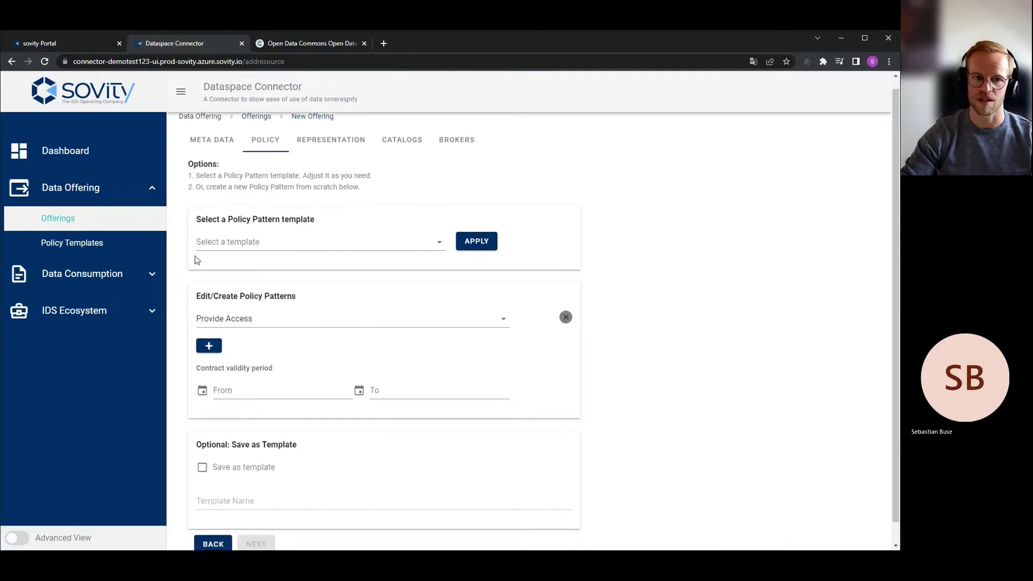
{"action": "left_click", "coordinate": [209, 246]}
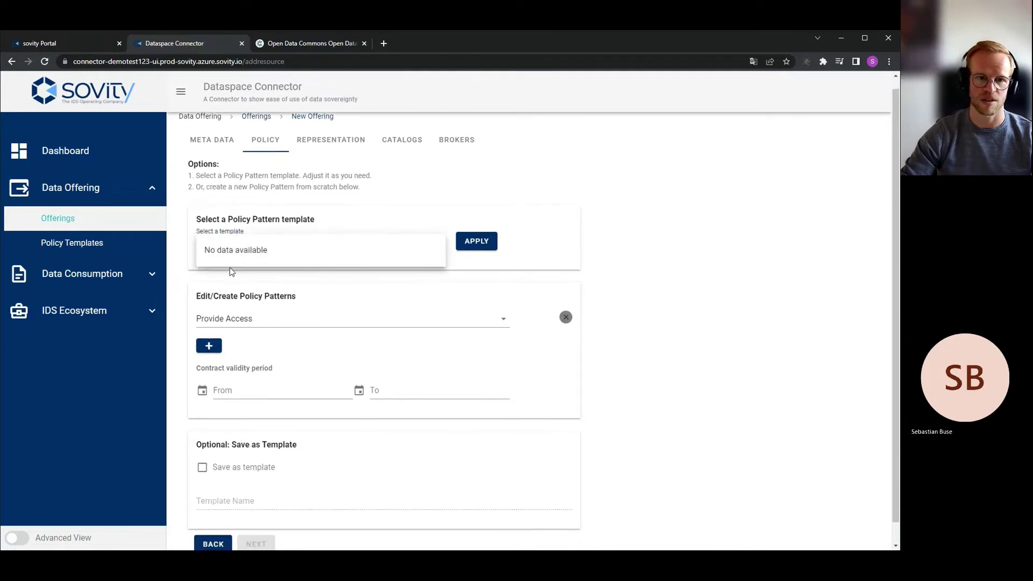
{"action": "left_click", "coordinate": [190, 267]}
Change the first policy pattern to N Times Usage with a maximum number of 5
{"action": "scroll", "coordinate": [191, 267], "scroll_direction": "down", "scroll_amount": 1}
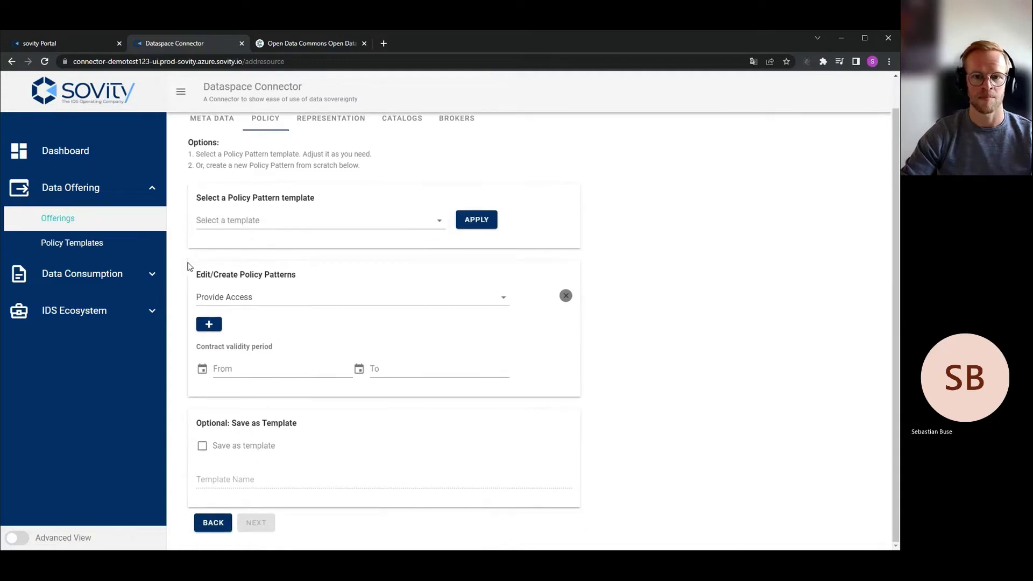
{"action": "left_click", "coordinate": [215, 297]}
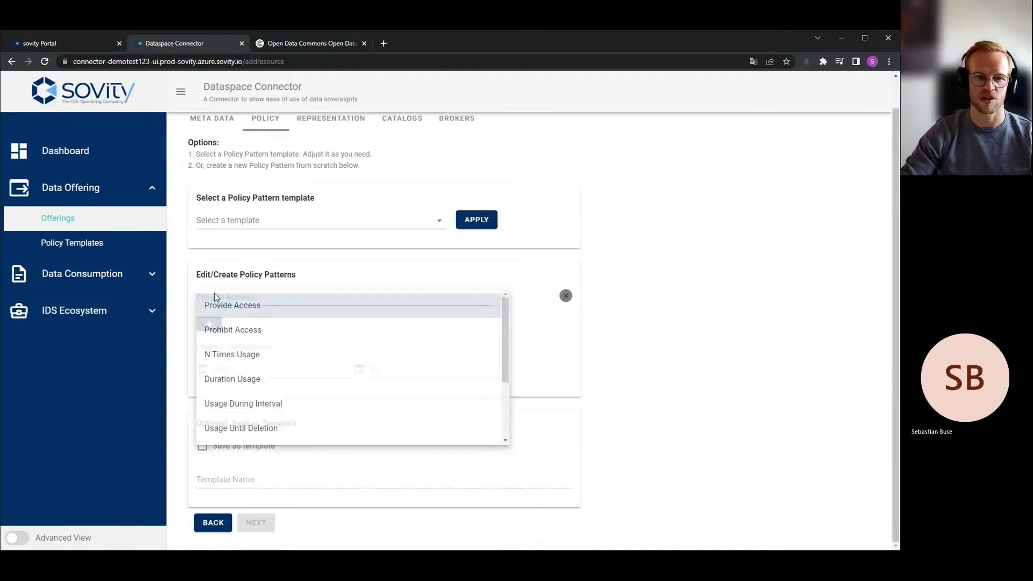
{"action": "left_click", "coordinate": [236, 359]}
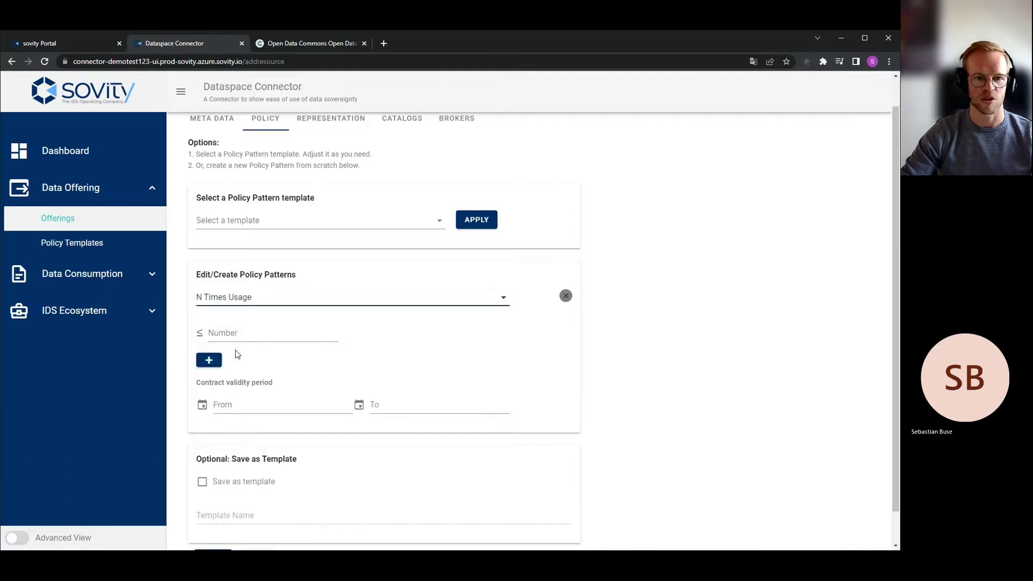
{"action": "left_click", "coordinate": [233, 333]}
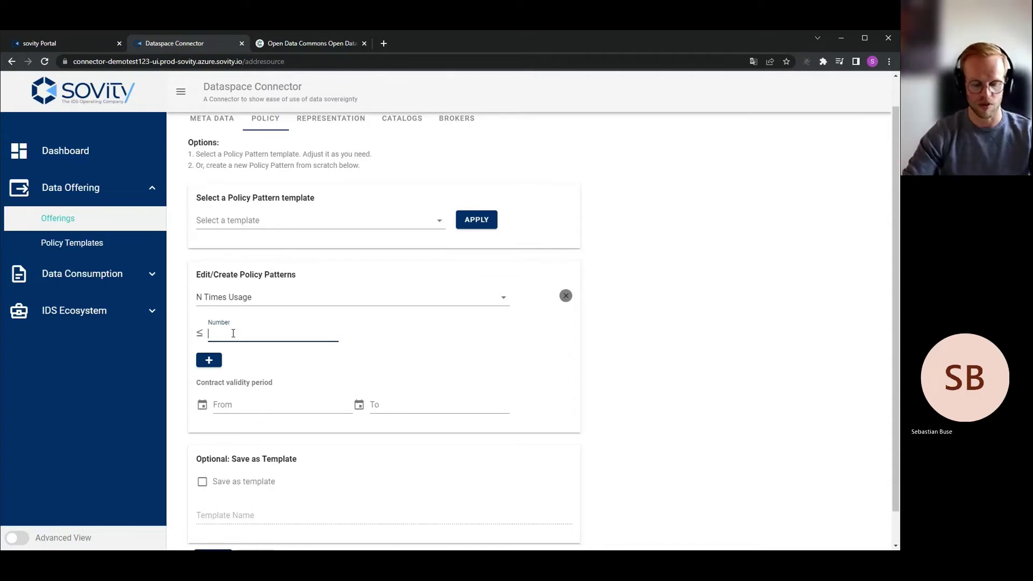
{"action": "type", "text": "5"}
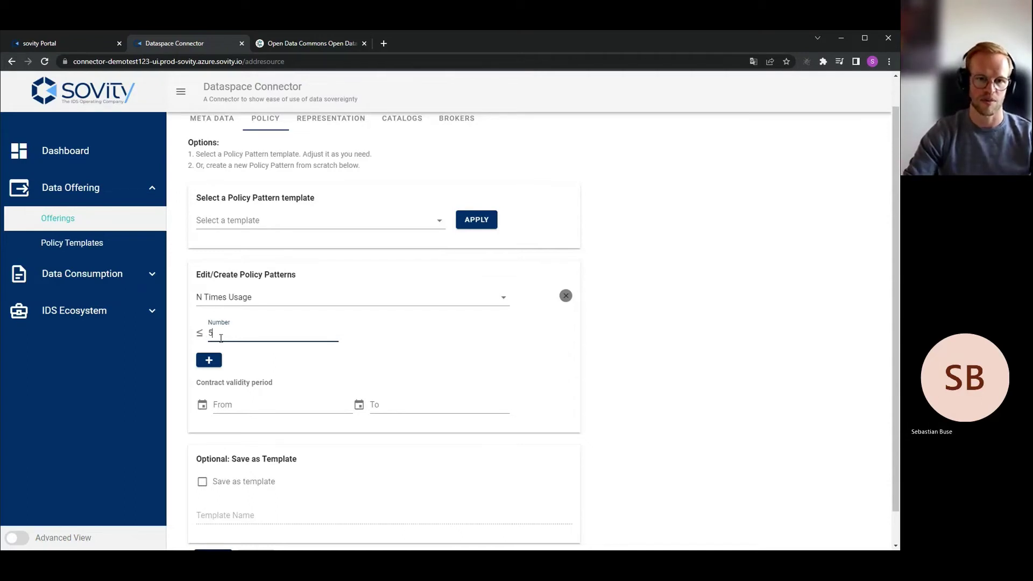
Add a second policy pattern of type Duration Usage with a duration of 24 hours
{"action": "left_click", "coordinate": [209, 360]}
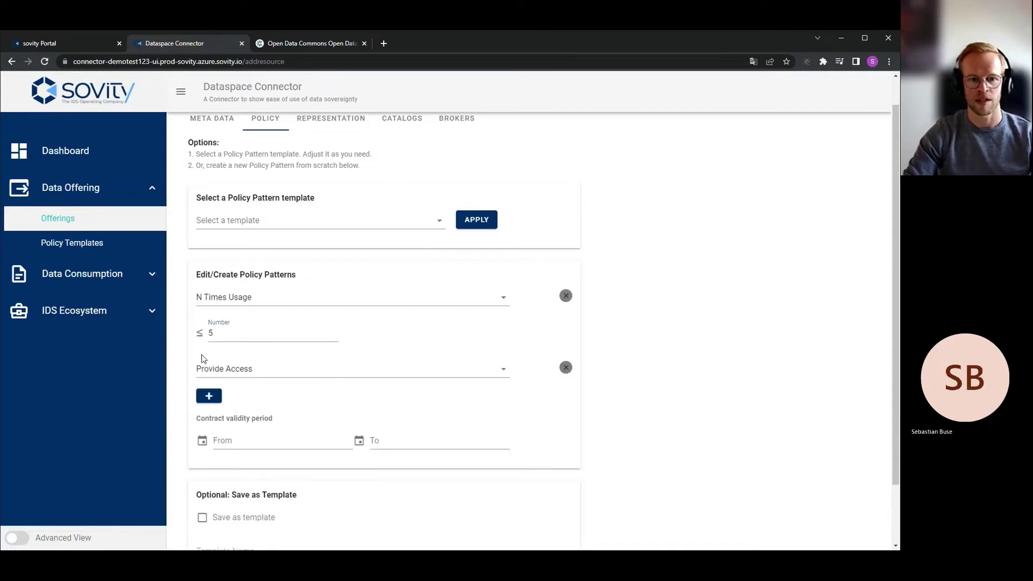
{"action": "left_click", "coordinate": [226, 371]}
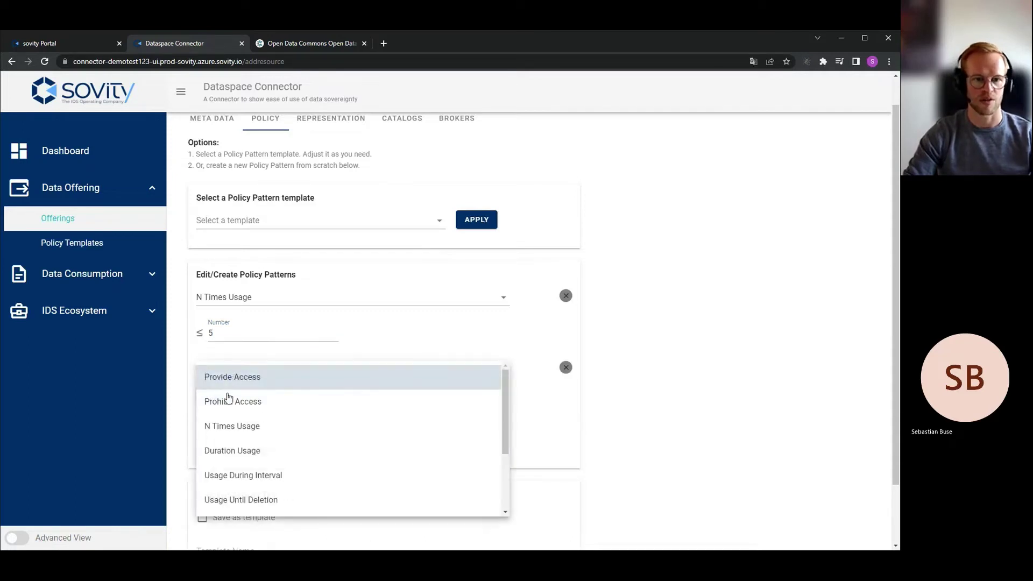
{"action": "left_click", "coordinate": [231, 449]}
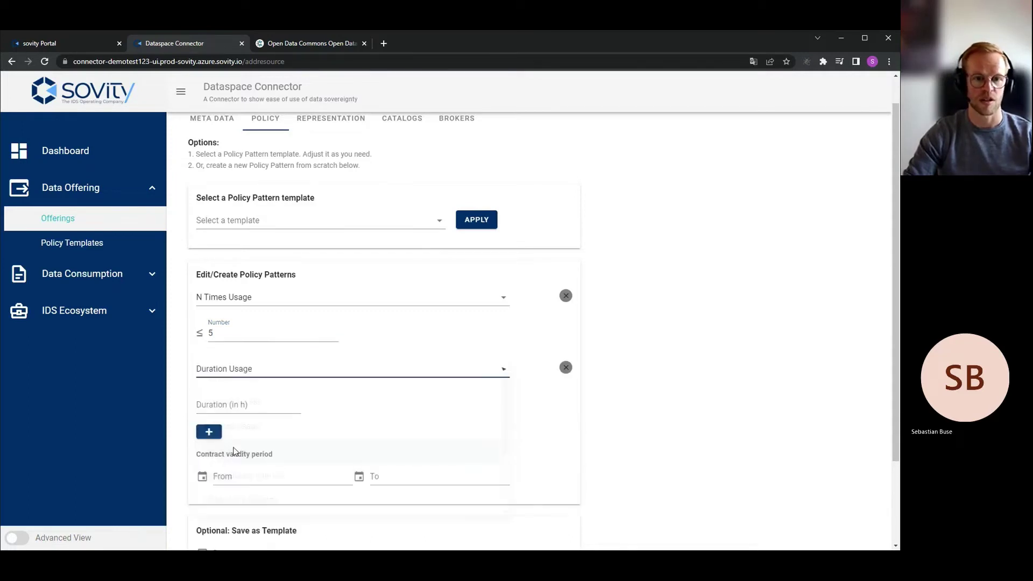
{"action": "left_click", "coordinate": [224, 407]}
{"action": "type", "text": "24"}
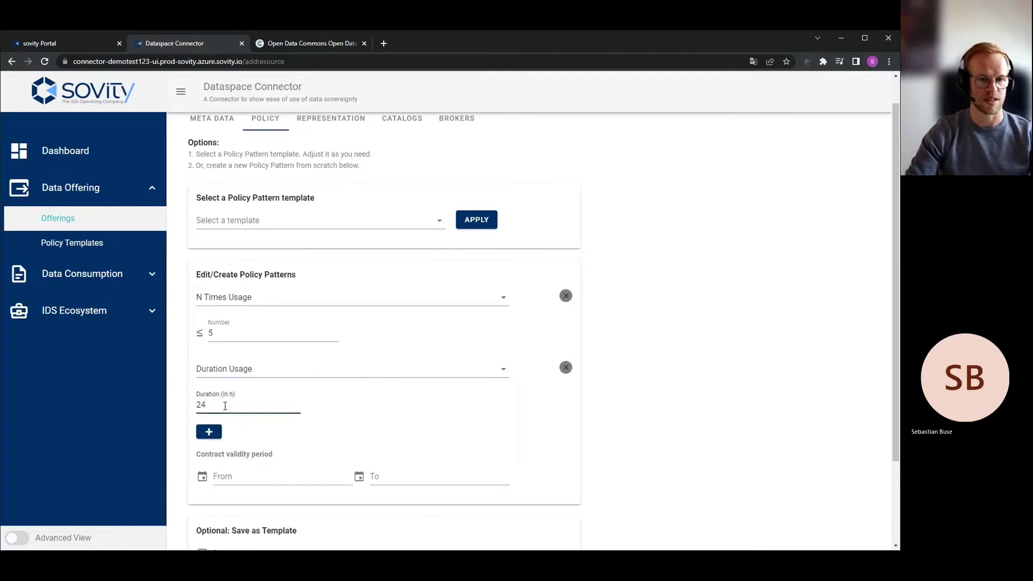
Set the contract validity period from 2022-04-27 to 2022-05-04
{"action": "scroll", "coordinate": [225, 406], "scroll_direction": "down", "scroll_amount": 1}
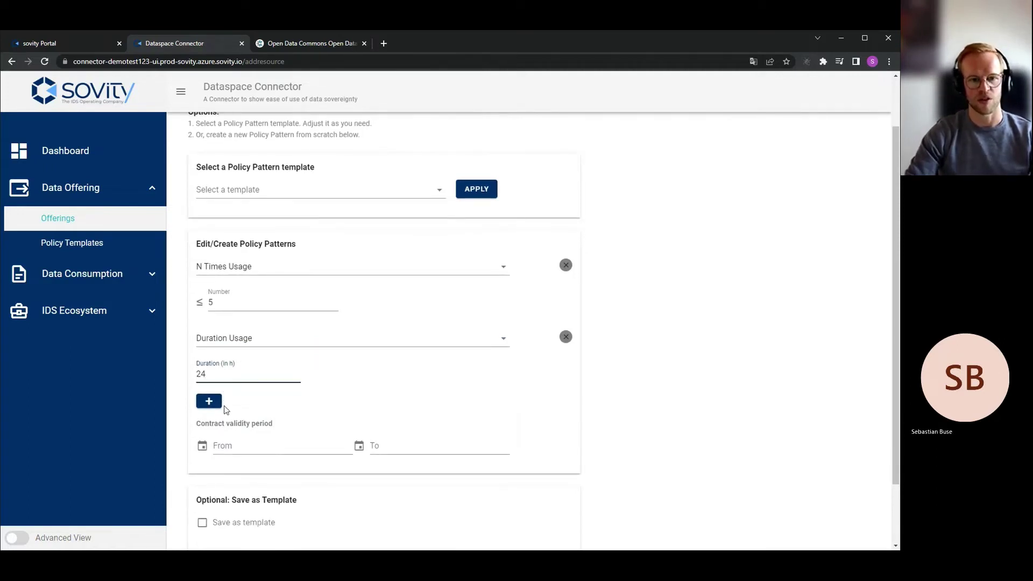
{"action": "left_click", "coordinate": [225, 444]}
{"action": "left_click", "coordinate": [204, 446]}
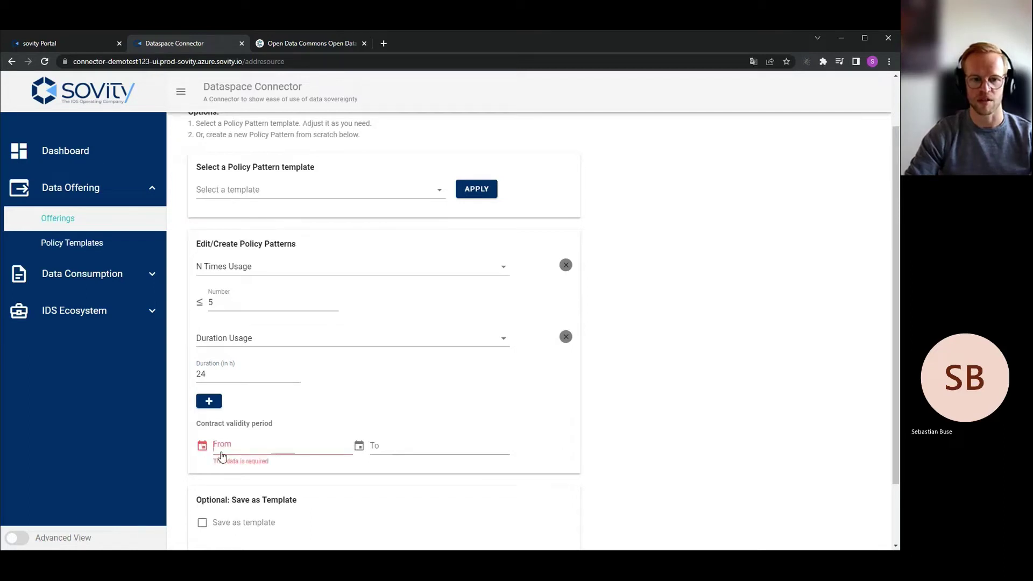
{"action": "left_click", "coordinate": [221, 455]}
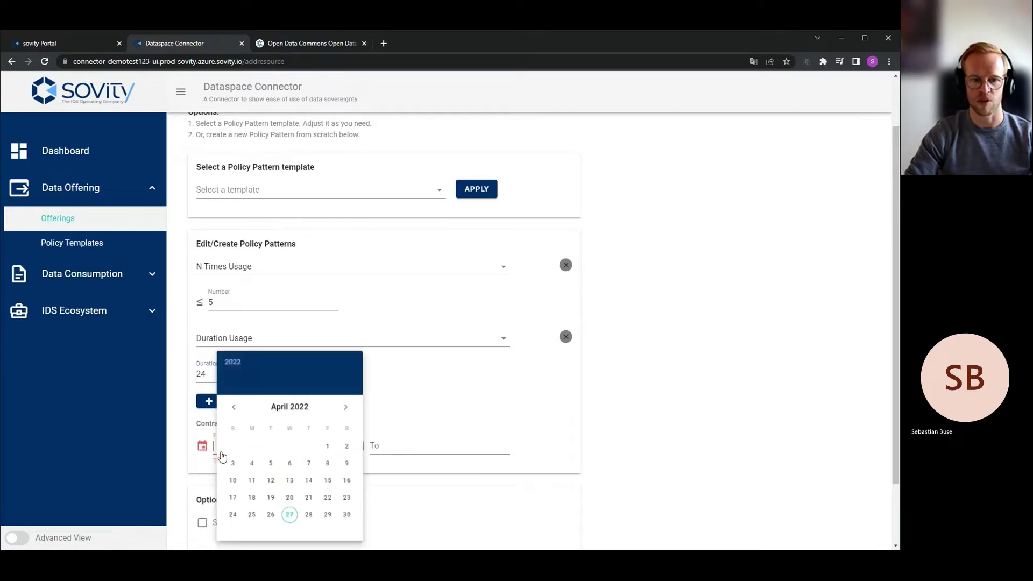
{"action": "left_click", "coordinate": [291, 517]}
{"action": "left_click", "coordinate": [391, 455]}
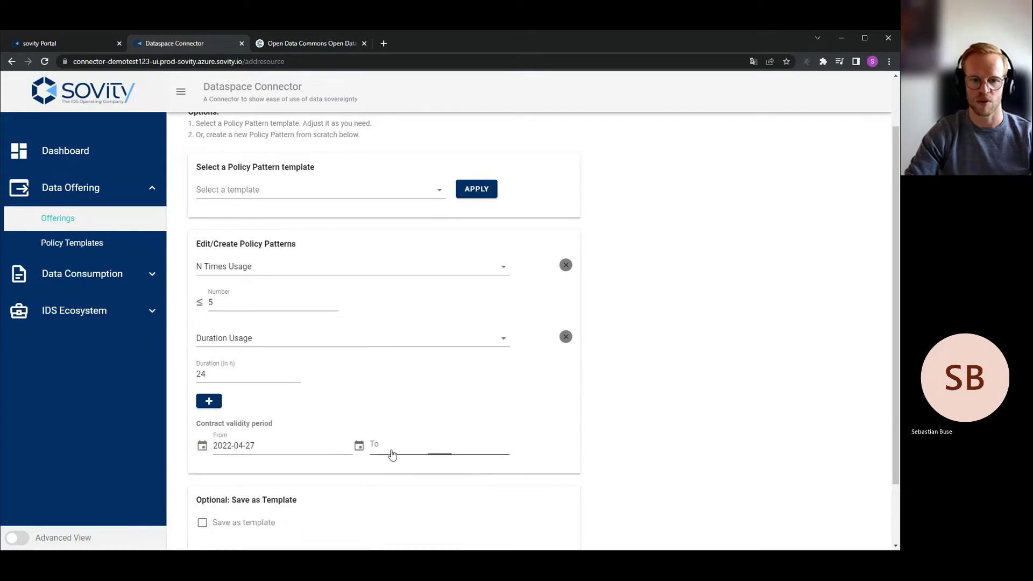
{"action": "left_click", "coordinate": [504, 410]}
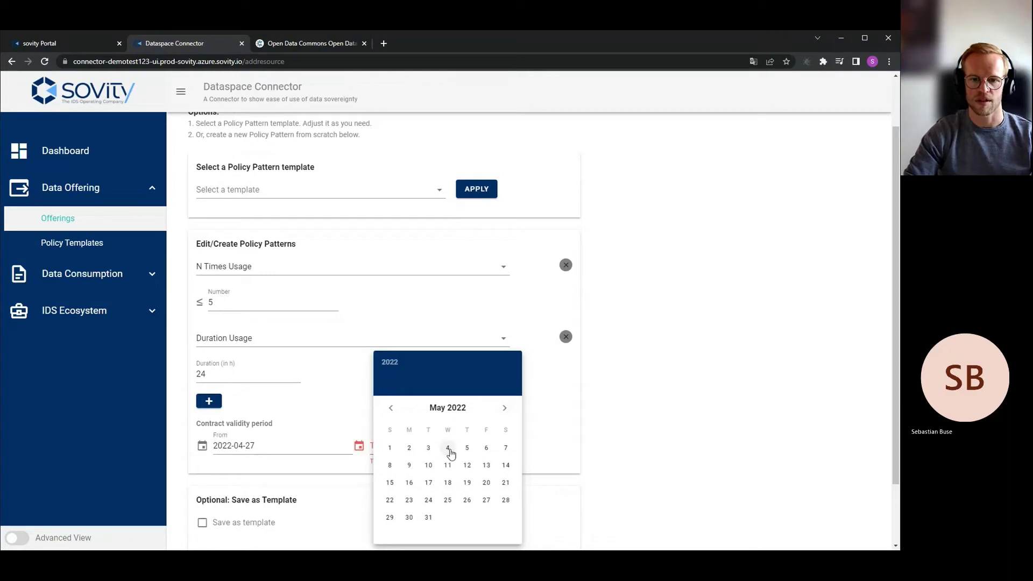
{"action": "left_click", "coordinate": [450, 451]}
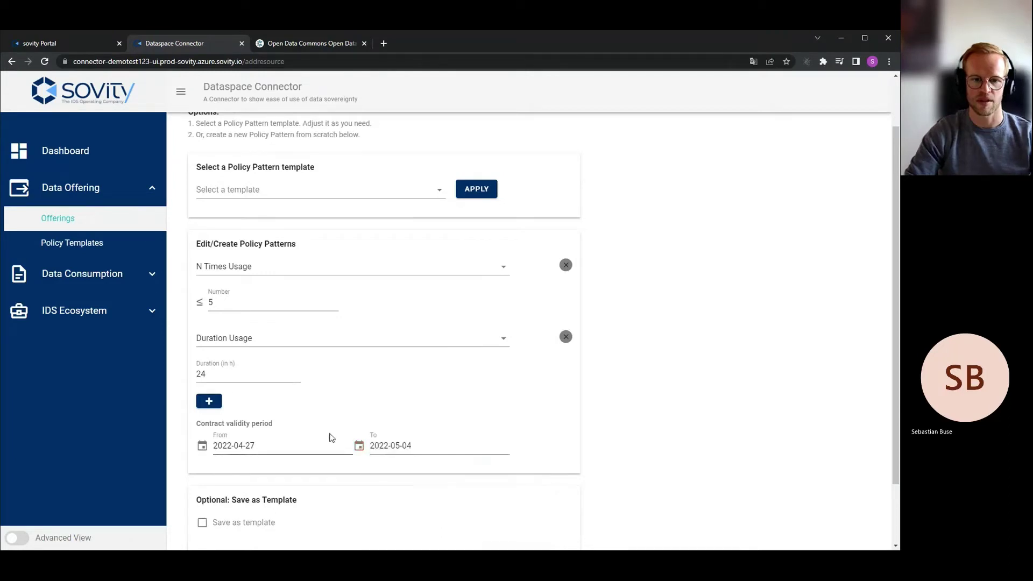
Choose to save the policy as a template named "5-24" and proceed to the representation settings
{"action": "scroll", "coordinate": [331, 438], "scroll_direction": "down", "scroll_amount": 2}
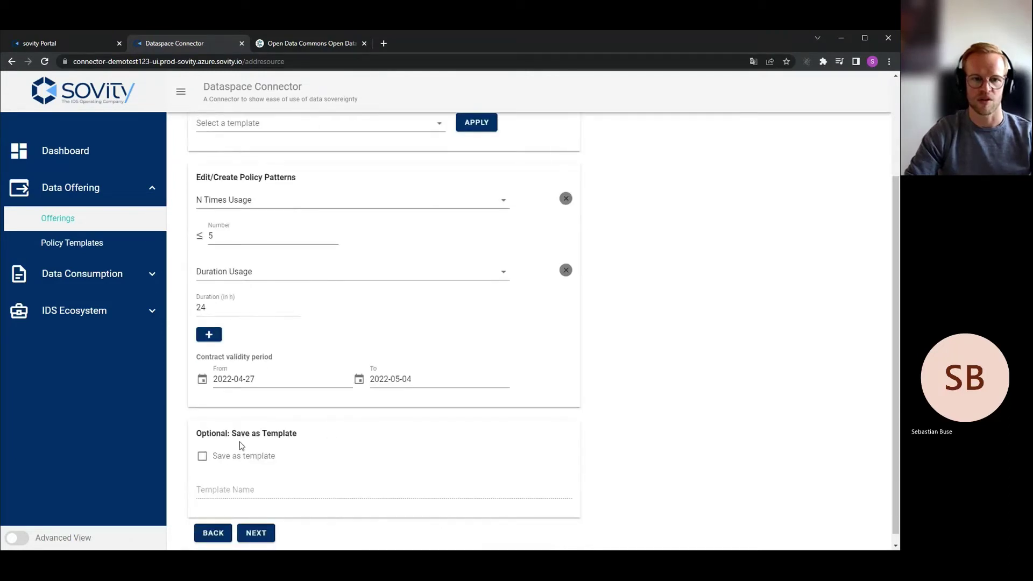
{"action": "left_click", "coordinate": [202, 456]}
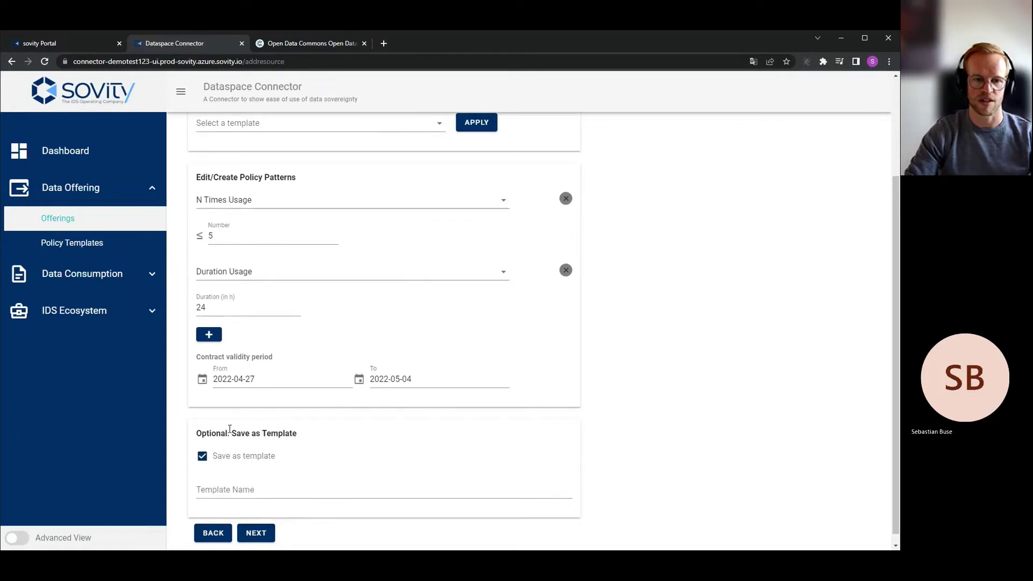
{"action": "left_click", "coordinate": [220, 487]}
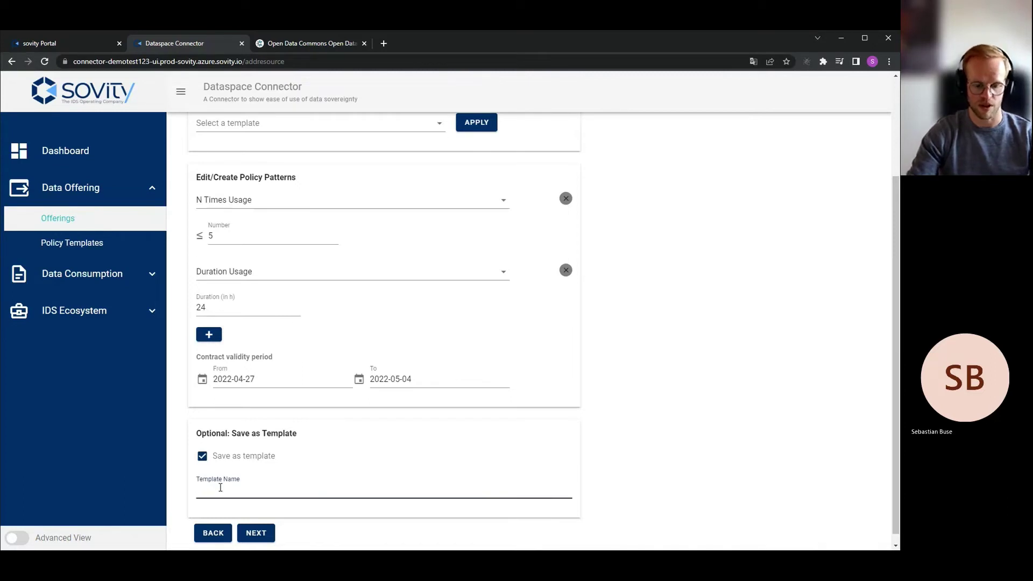
{"action": "type", "text": "5-24"}
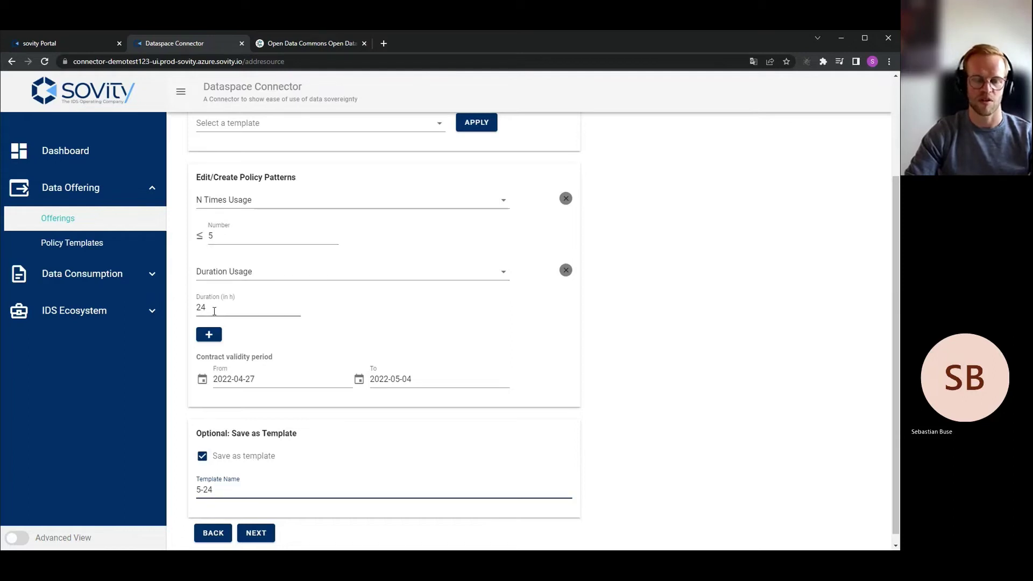
{"action": "left_click", "coordinate": [255, 532]}
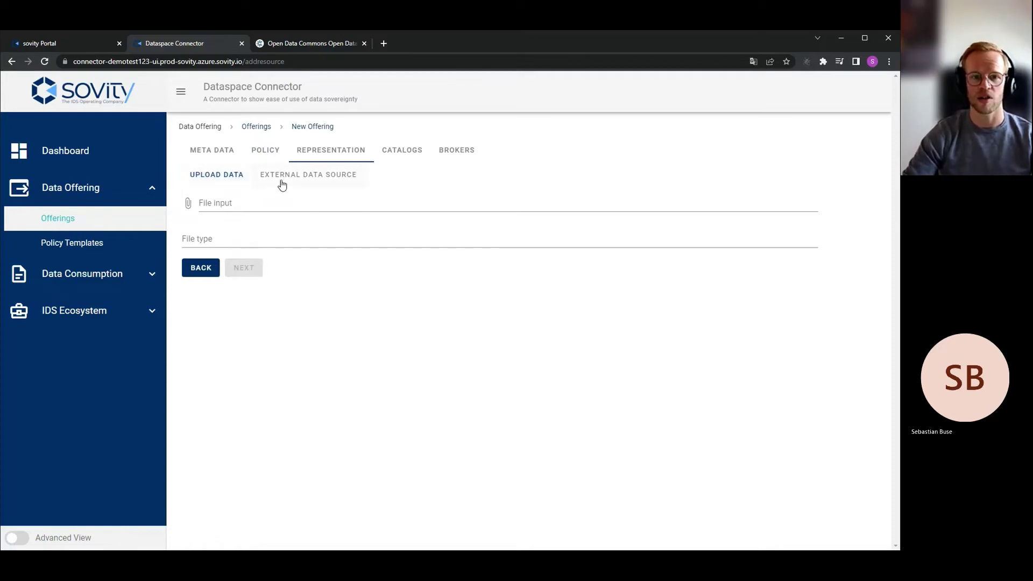
Begin a new backend connection as external data source, titled "Ethereum data base" with the description "Value each minute"
{"action": "left_click", "coordinate": [282, 177]}
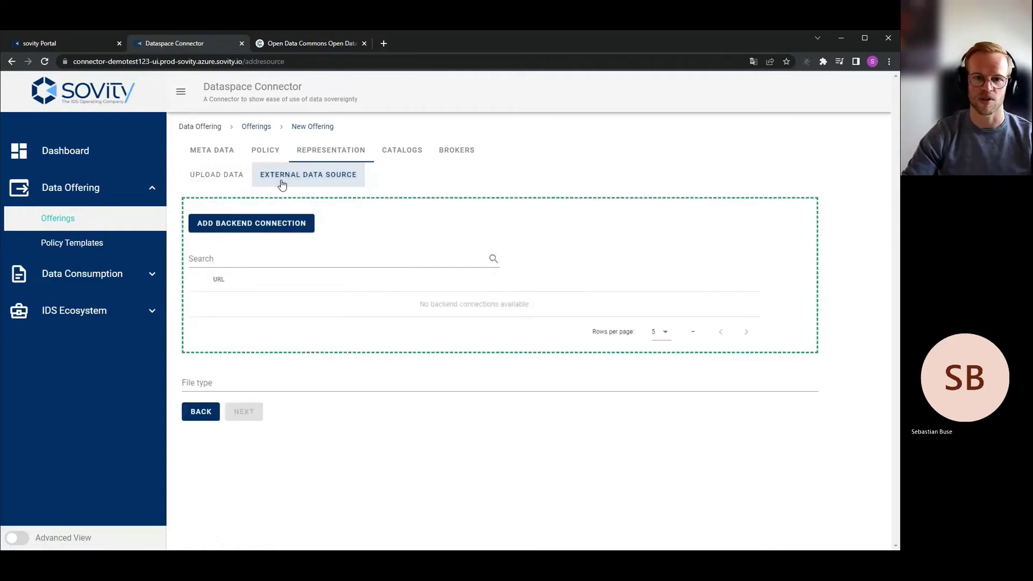
{"action": "left_click", "coordinate": [256, 228]}
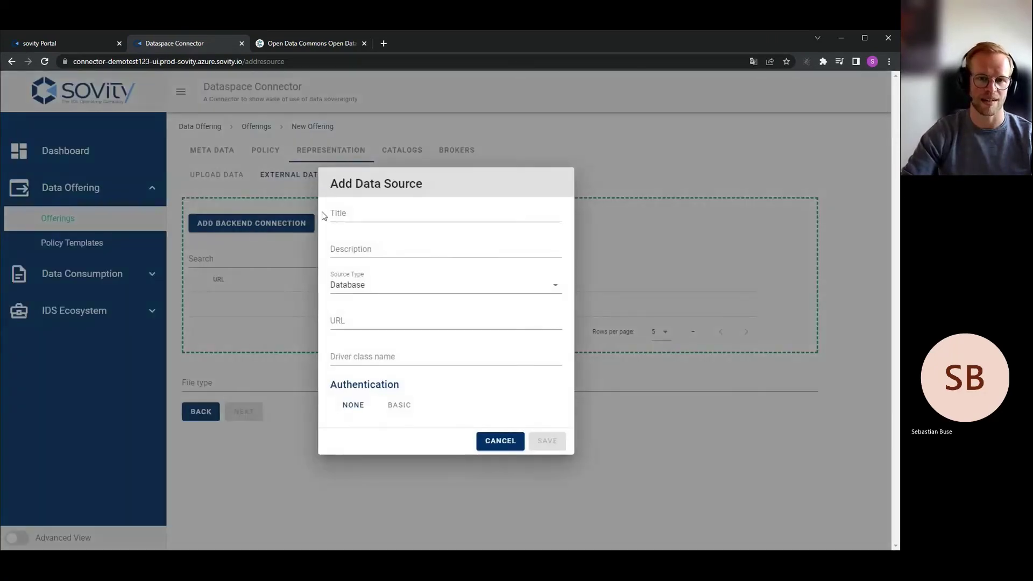
{"action": "left_click", "coordinate": [336, 211]}
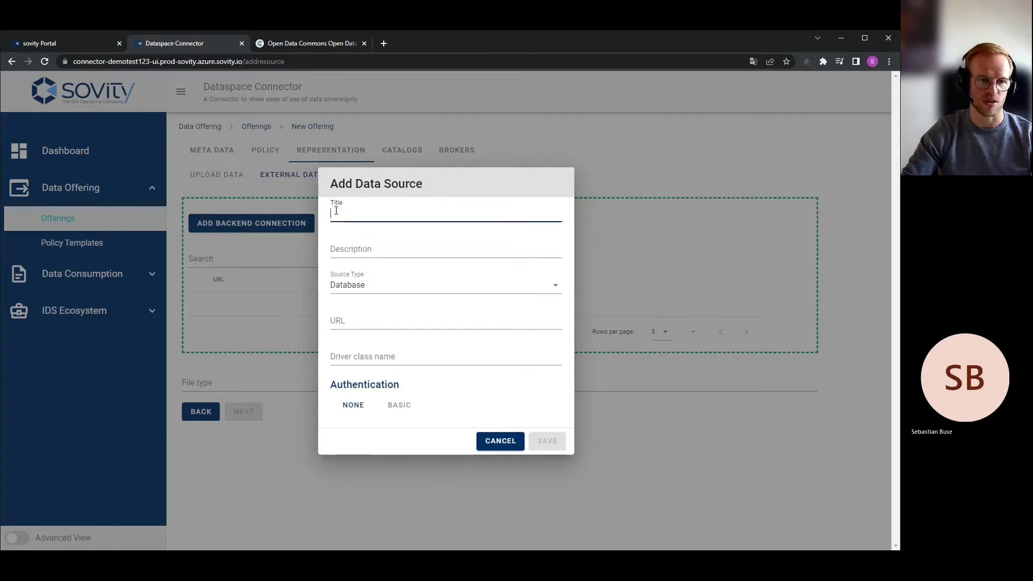
{"action": "type", "text": "E"}
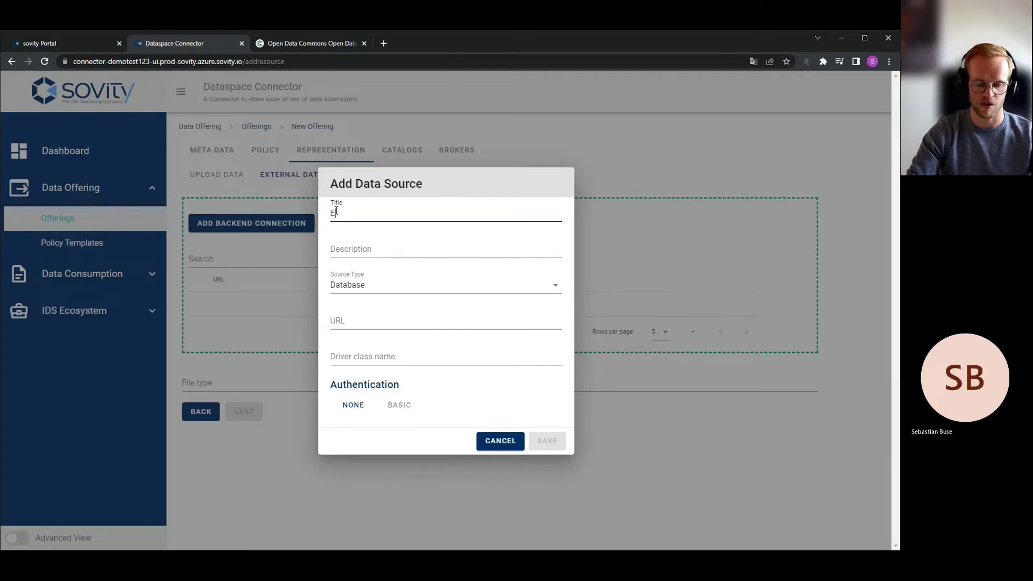
{"action": "type", "text": "ther"}
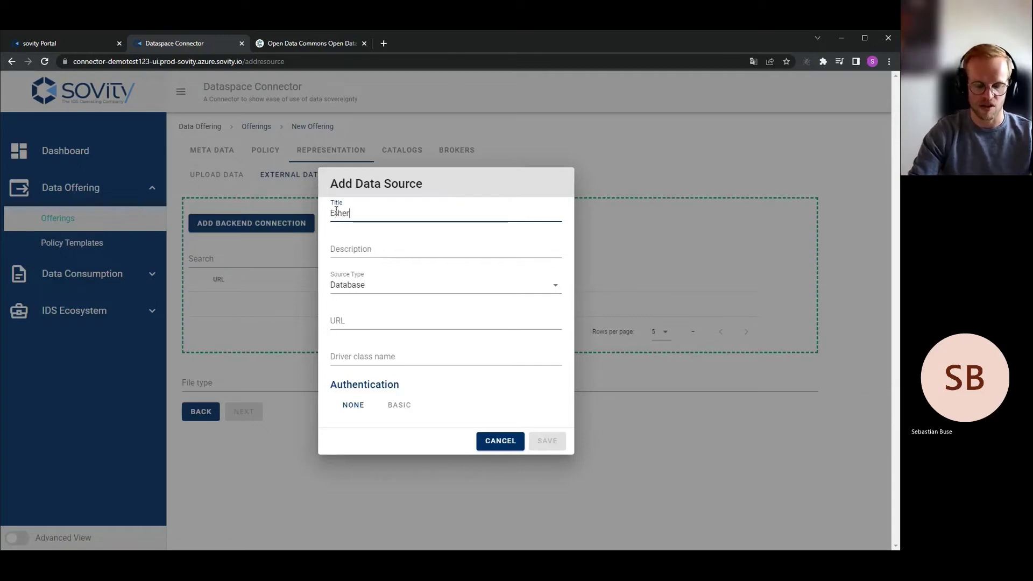
{"action": "type", "text": "um"}
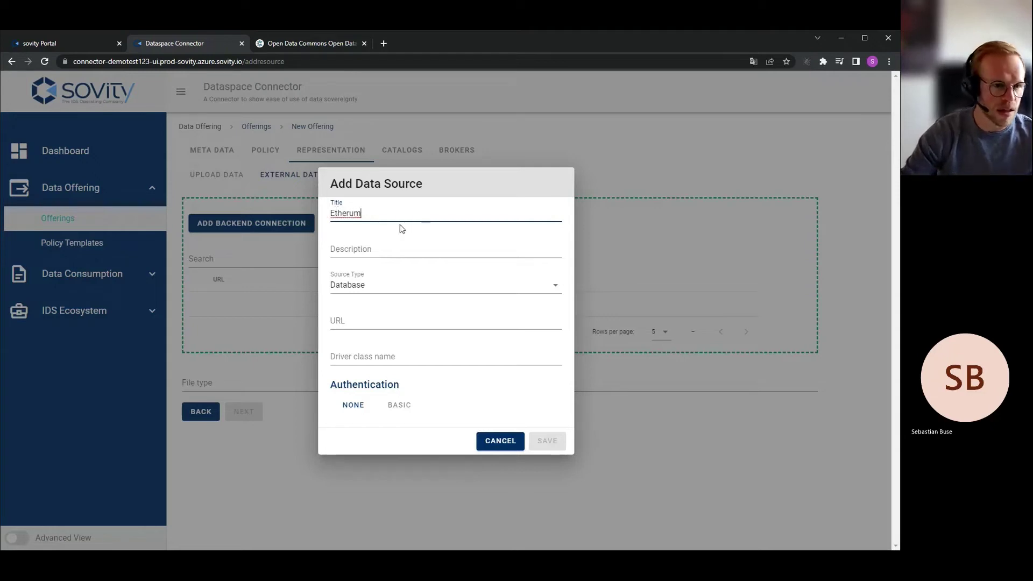
{"action": "key", "text": "Left"}
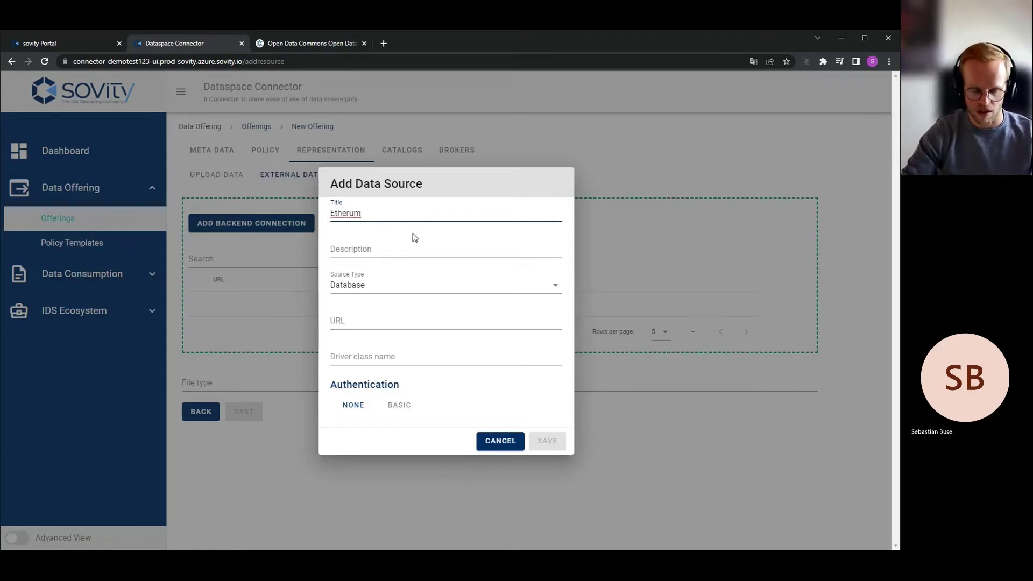
{"action": "type", "text": "e"}
{"action": "type", "text": "data base"}
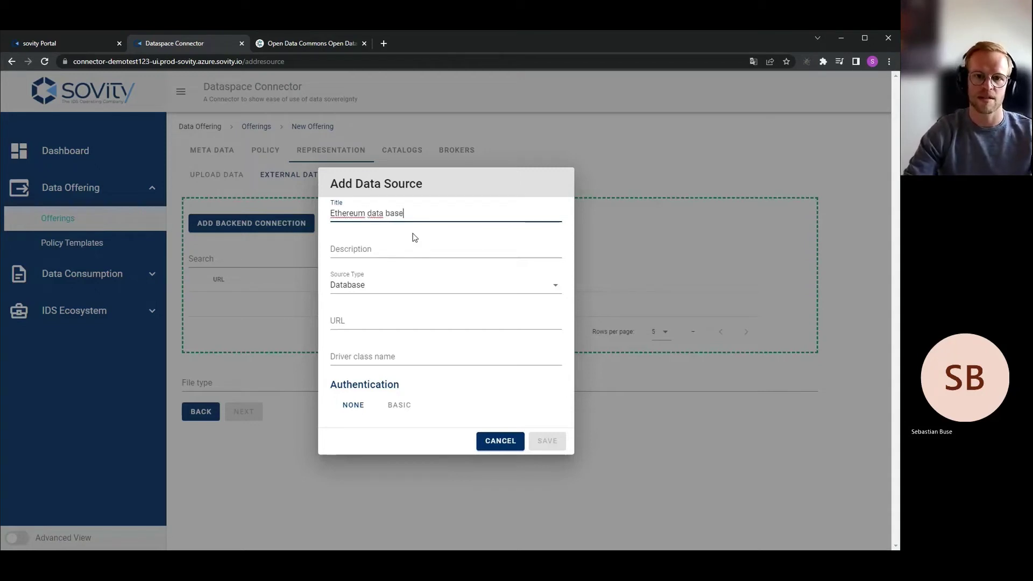
{"action": "key", "text": "Tab"}
{"action": "type", "text": "Value each minute"}
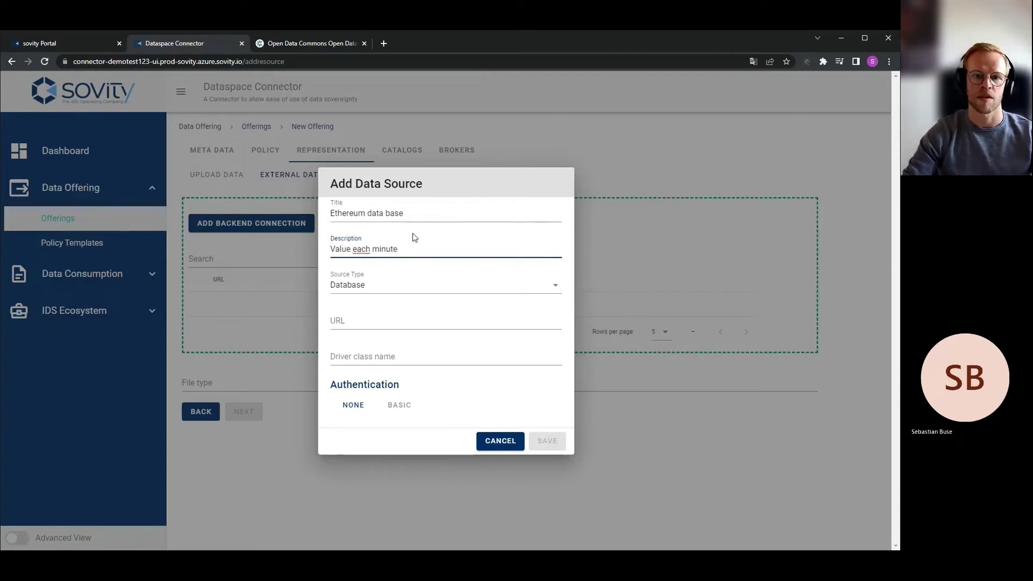
{"action": "left_click", "coordinate": [353, 285]}
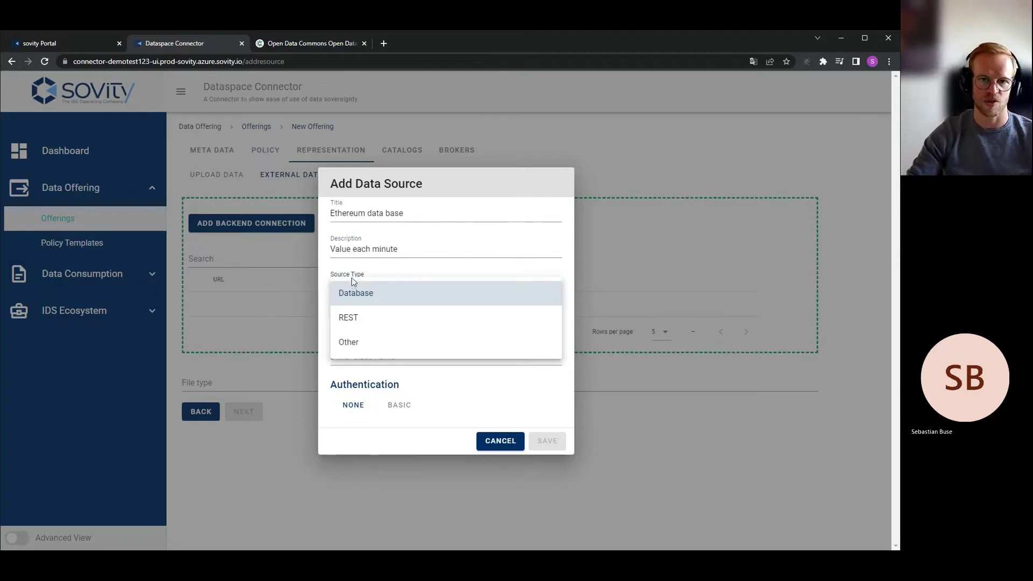
{"action": "left_click", "coordinate": [350, 316]}
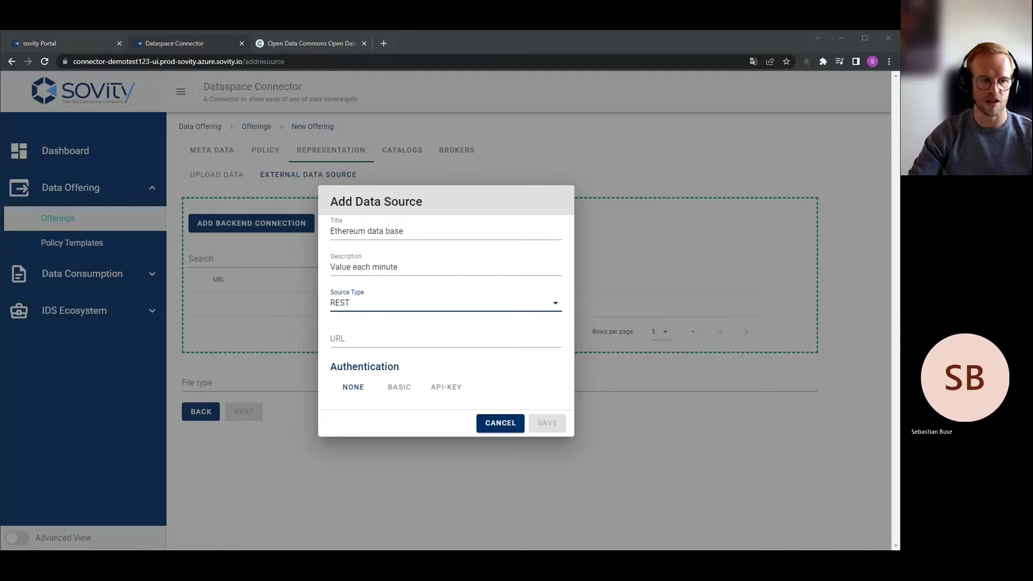
{"action": "left_click", "coordinate": [344, 338]}
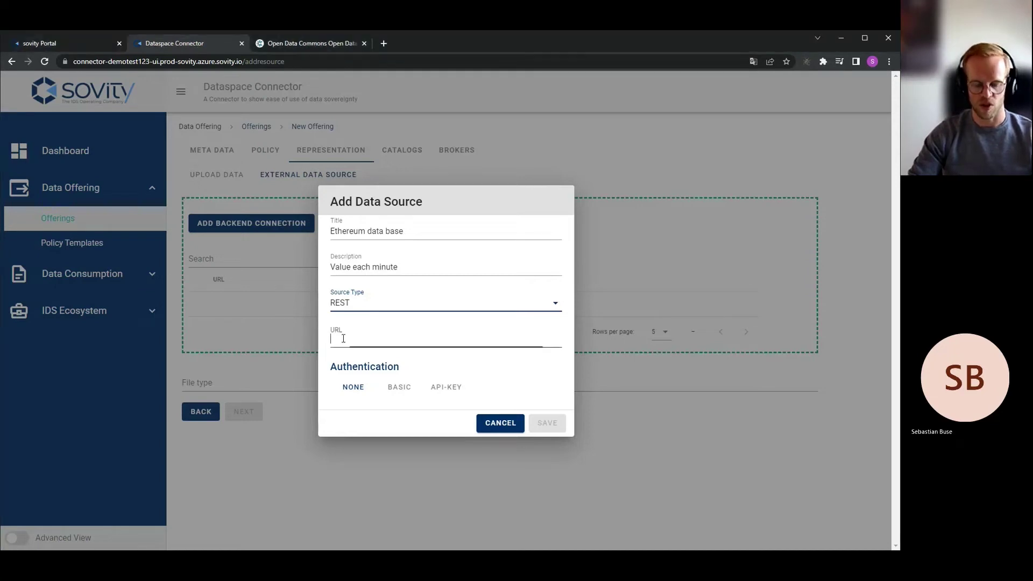
{"action": "type", "text": "https://api.coincap.io/v2/assets/ethereum"}
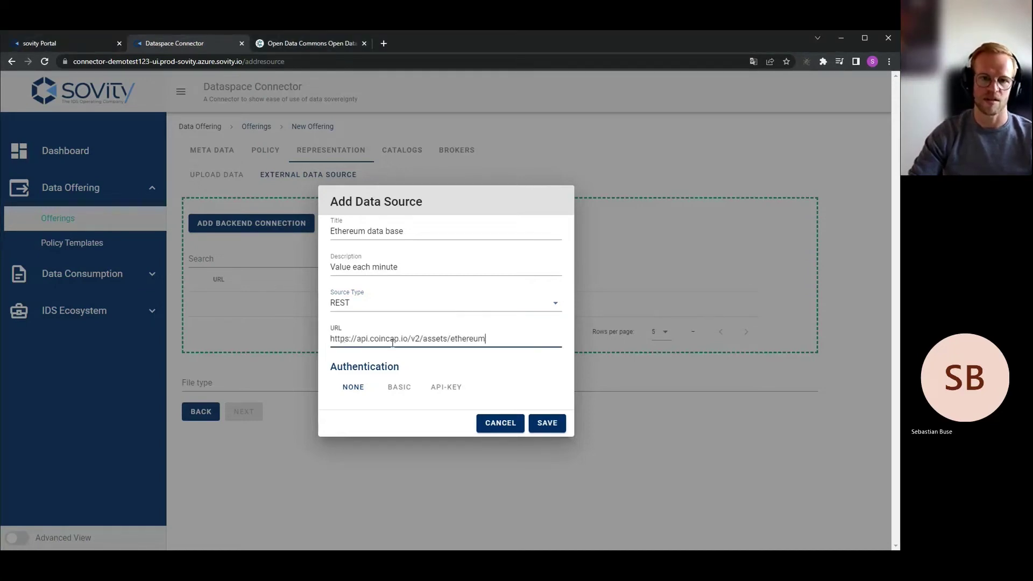
{"action": "left_click", "coordinate": [544, 425]}
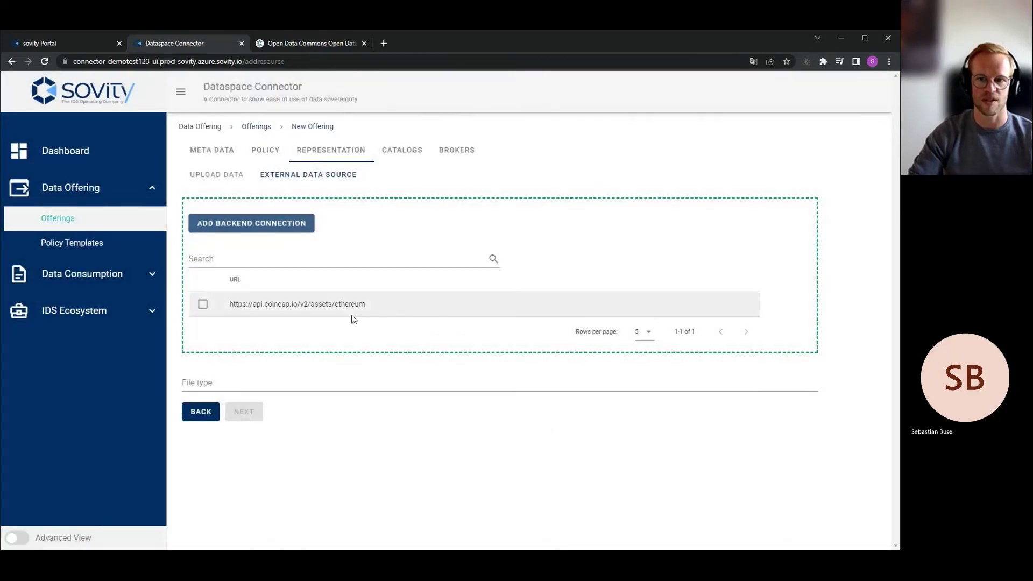
Select the coincap Ethereum backend connection, set the file type to application/json and proceed to the catalog settings
{"action": "left_click", "coordinate": [203, 304]}
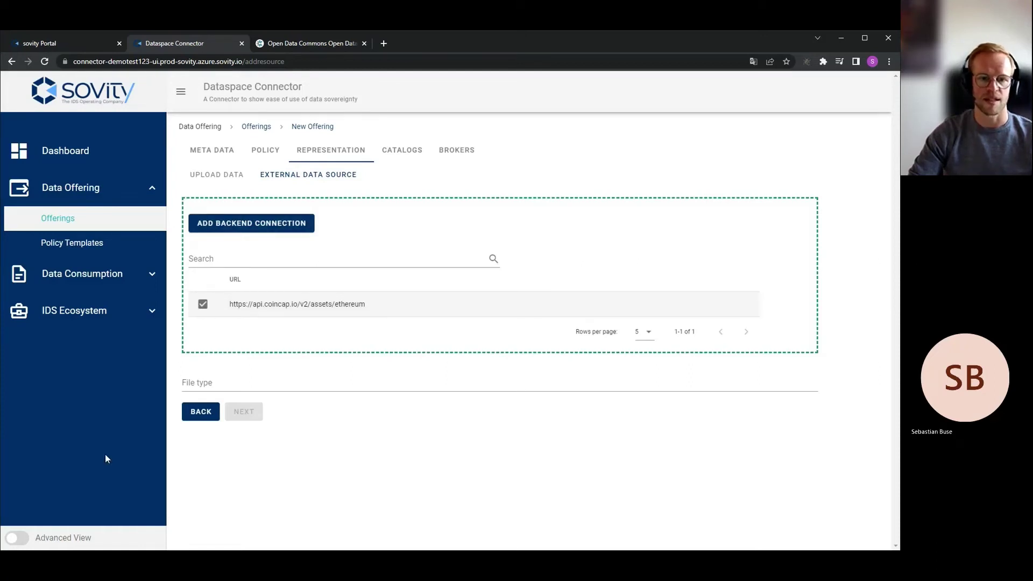
{"action": "left_click", "coordinate": [189, 381]}
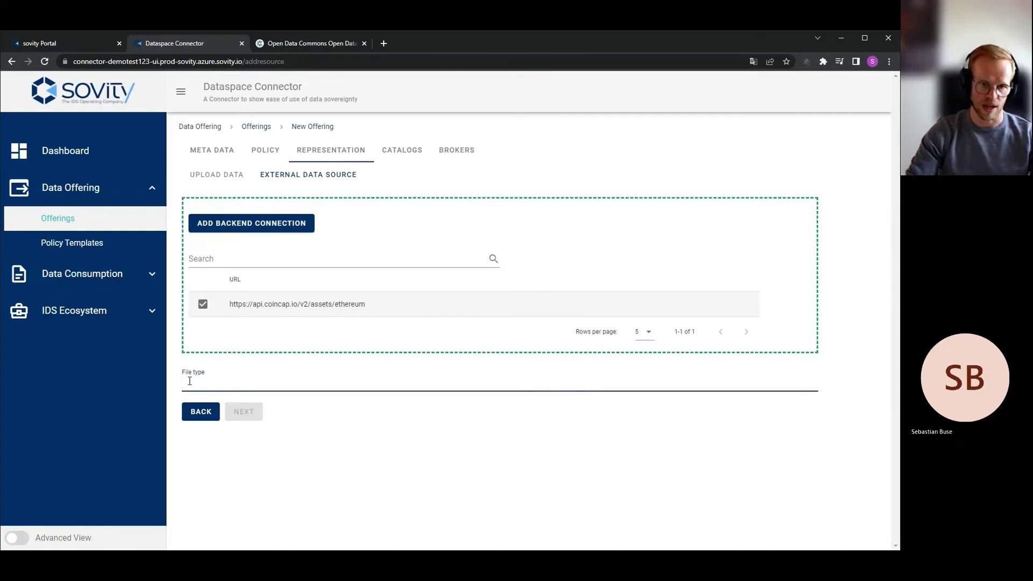
{"action": "type", "text": "applica"}
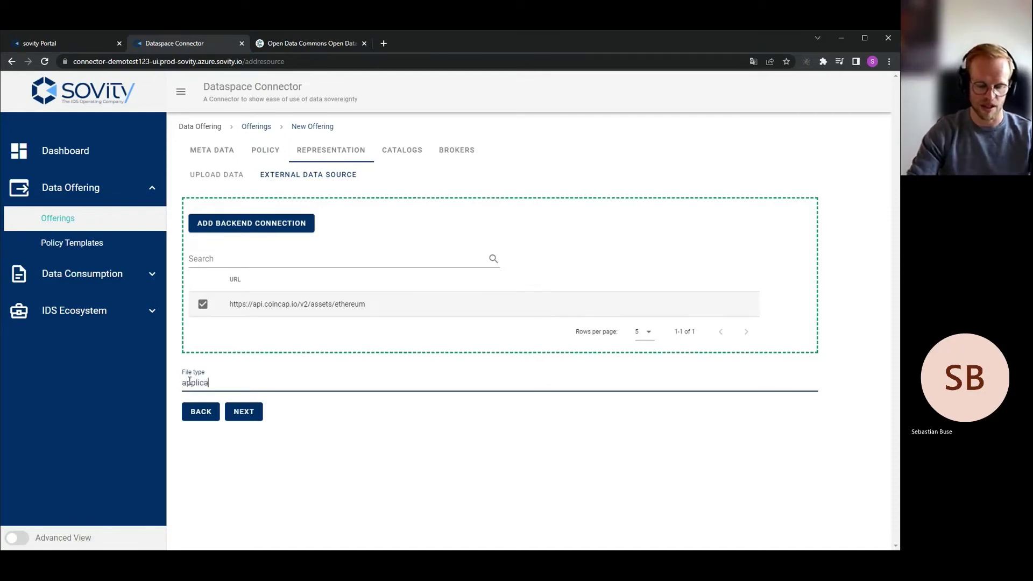
{"action": "type", "text": "tion/json"}
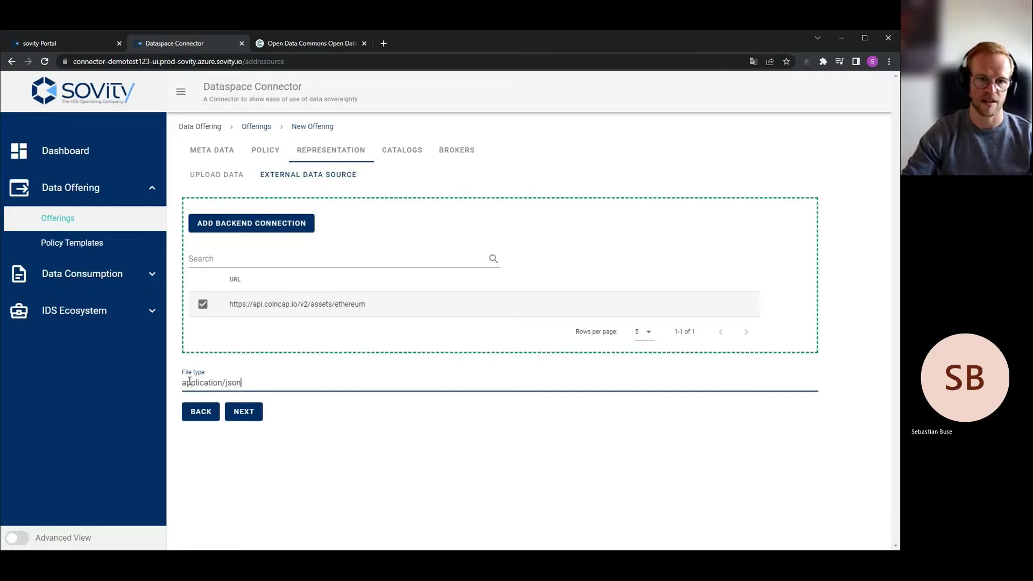
{"action": "left_click", "coordinate": [243, 412]}
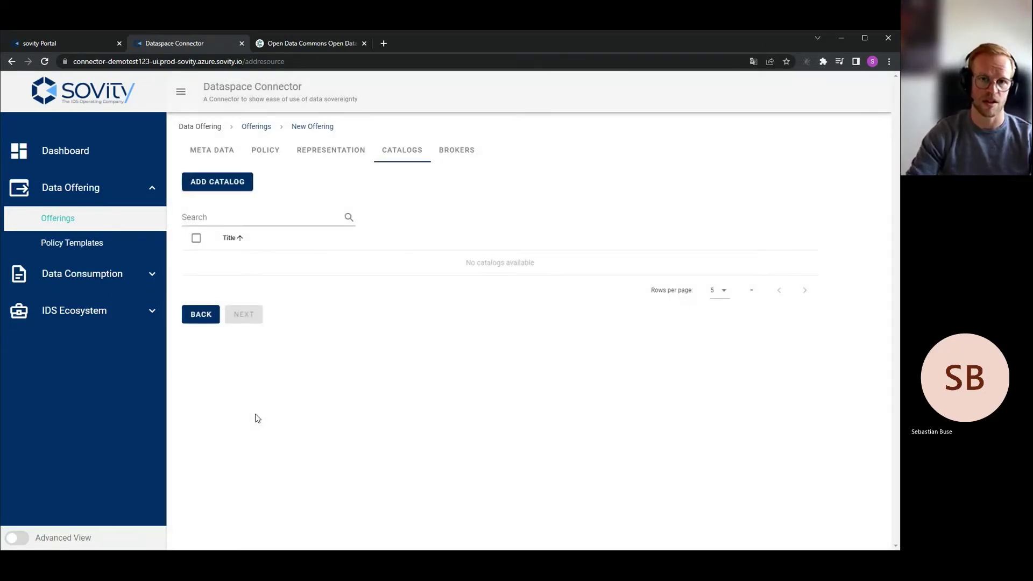
Add a catalog titled "Crypto" with the description "Crypto currencies" and save it
{"action": "left_click", "coordinate": [223, 187]}
{"action": "left_click", "coordinate": [350, 287]}
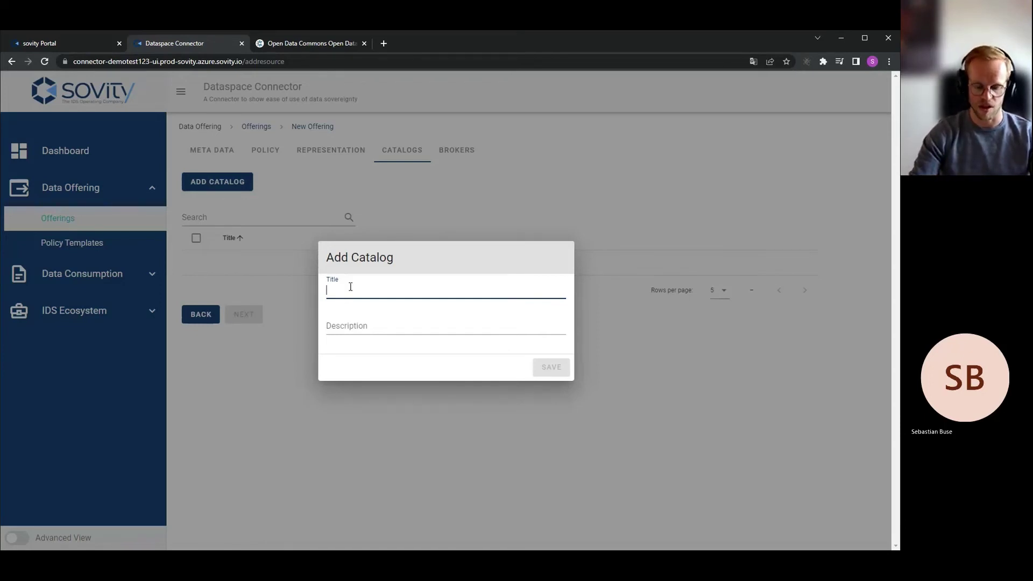
{"action": "type", "text": "Cyrpto"}
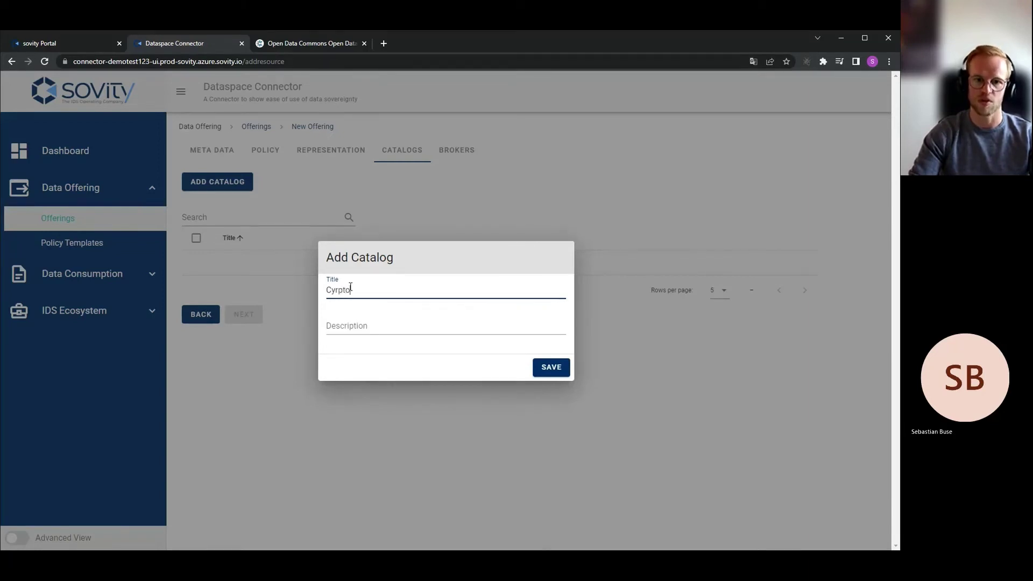
{"action": "key", "text": "BackSpace"}
{"action": "key", "text": "BackSpace"}
{"action": "key", "text": "BackSpace"}
{"action": "type", "text": "pto"}
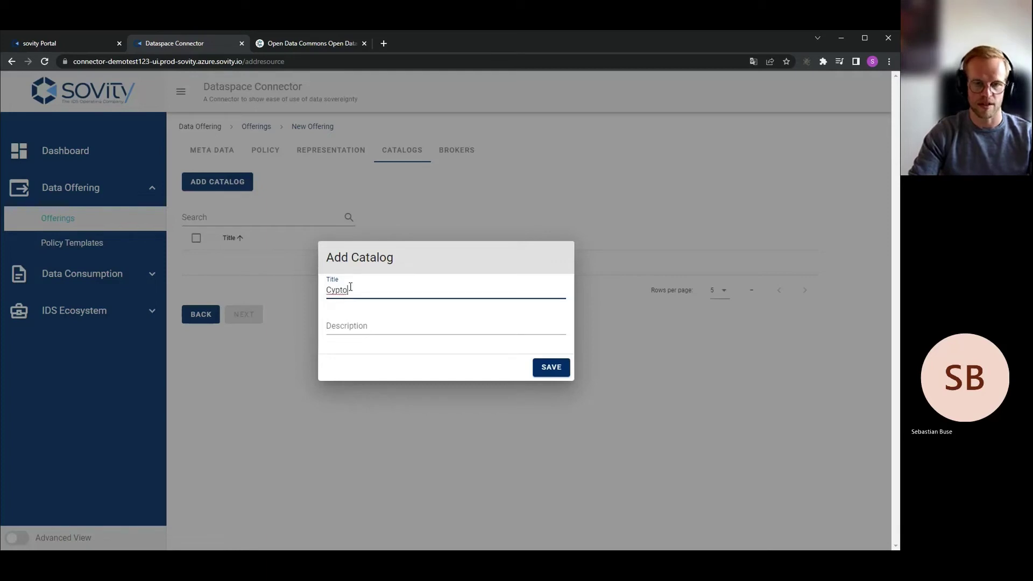
{"action": "key", "text": "Tab"}
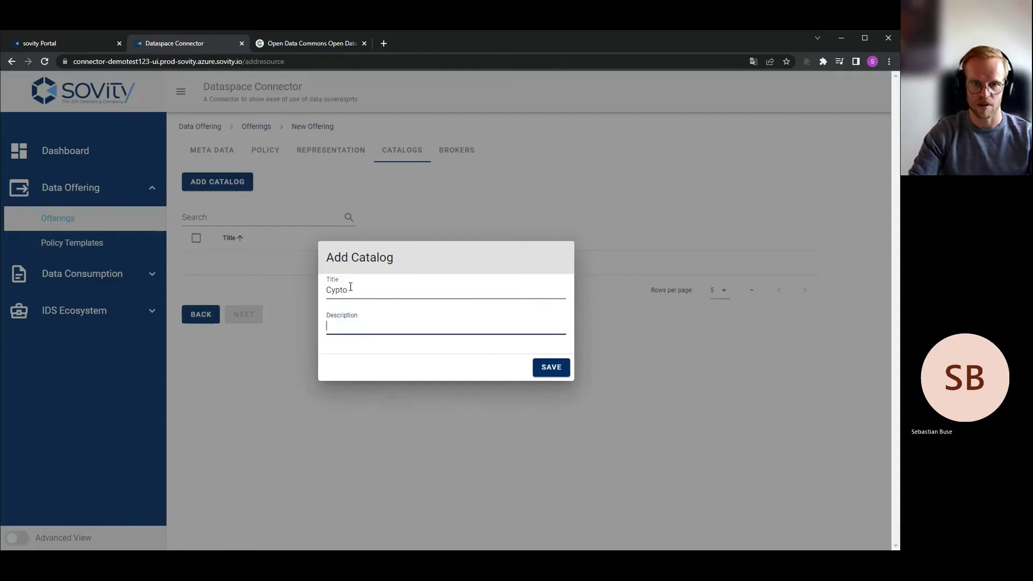
{"action": "left_click", "coordinate": [332, 290]}
{"action": "type", "text": "r"}
{"action": "left_click", "coordinate": [333, 326]}
{"action": "type", "text": "Crypto c"}
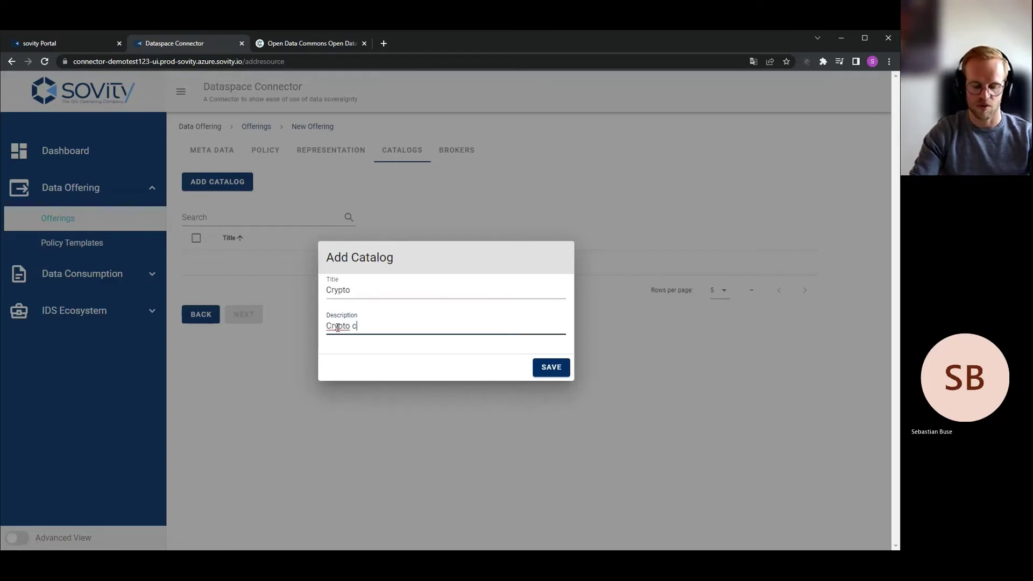
{"action": "type", "text": "urrencies"}
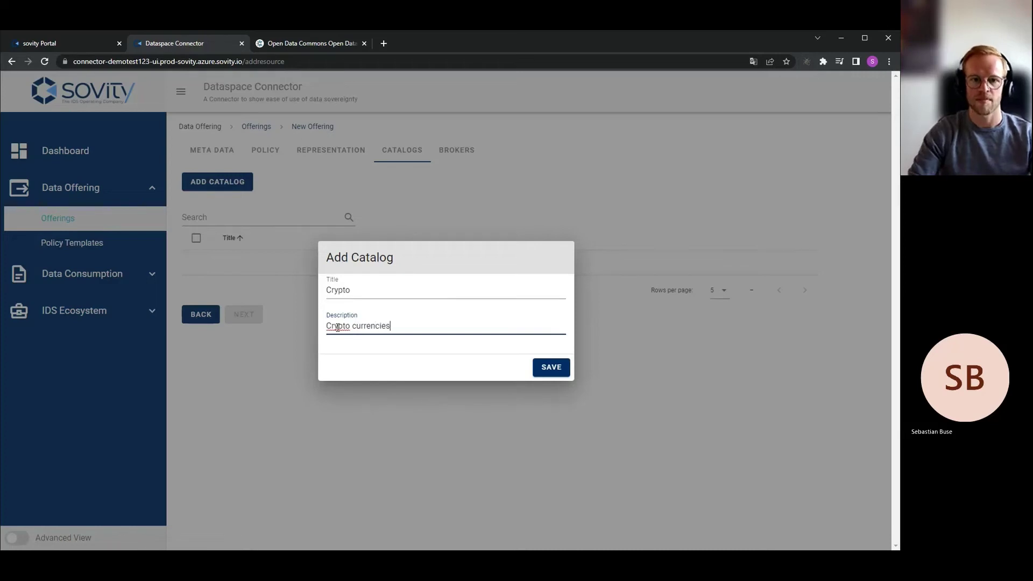
{"action": "left_click", "coordinate": [553, 370]}
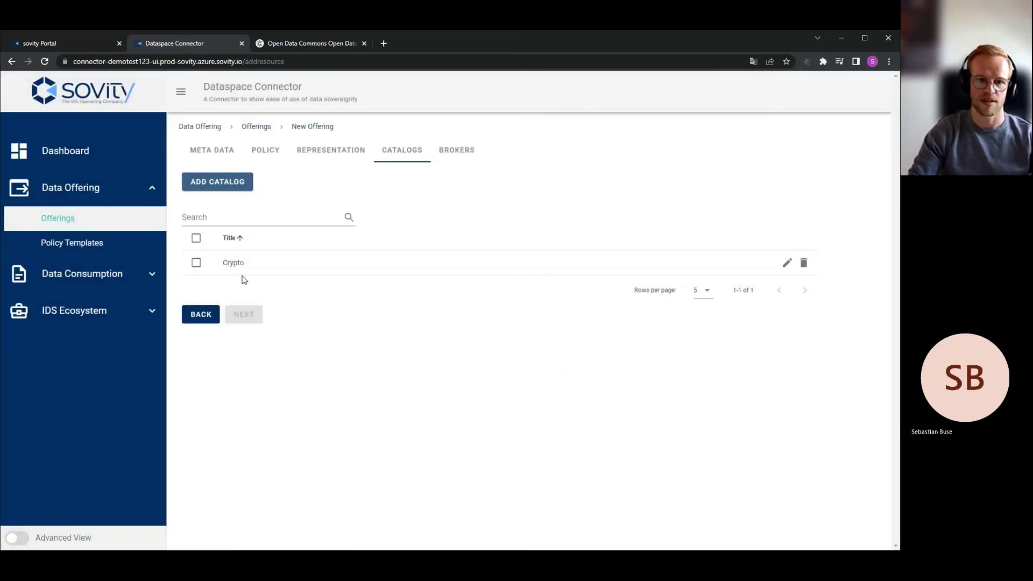
Assign the offering to the Crypto catalog and save it without selecting a broker
{"action": "left_click", "coordinate": [196, 263]}
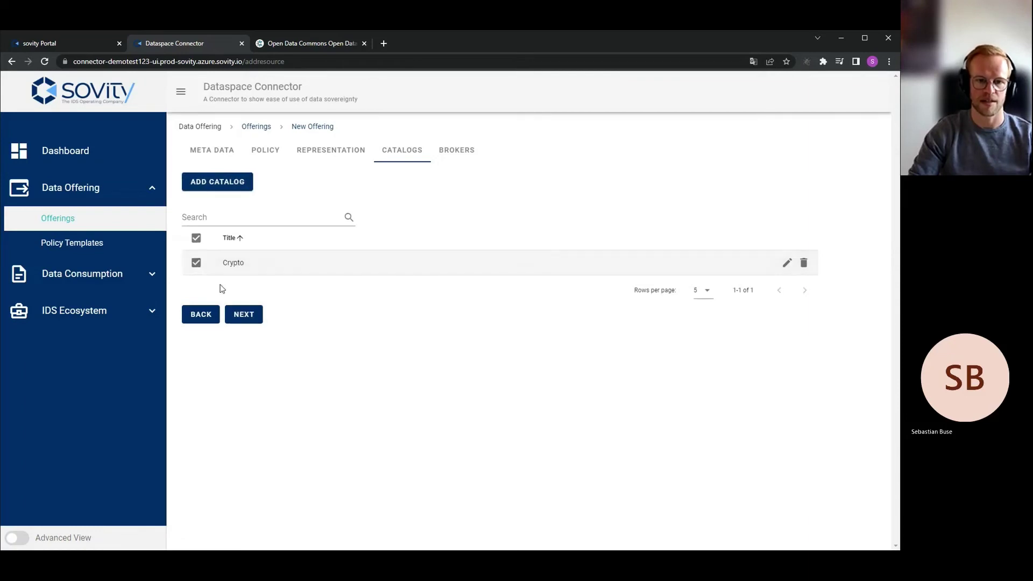
{"action": "left_click", "coordinate": [251, 318]}
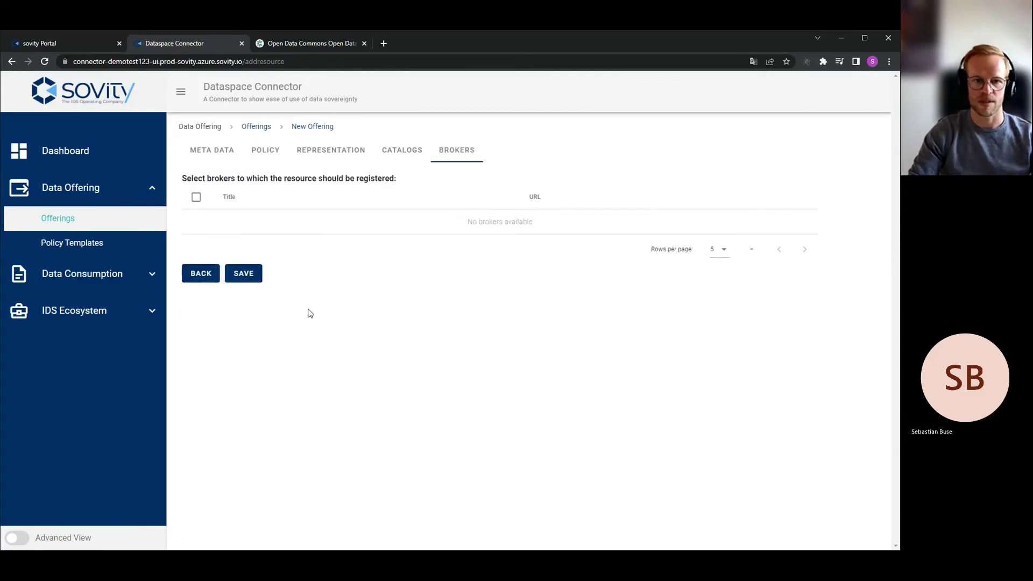
{"action": "left_click", "coordinate": [247, 277]}
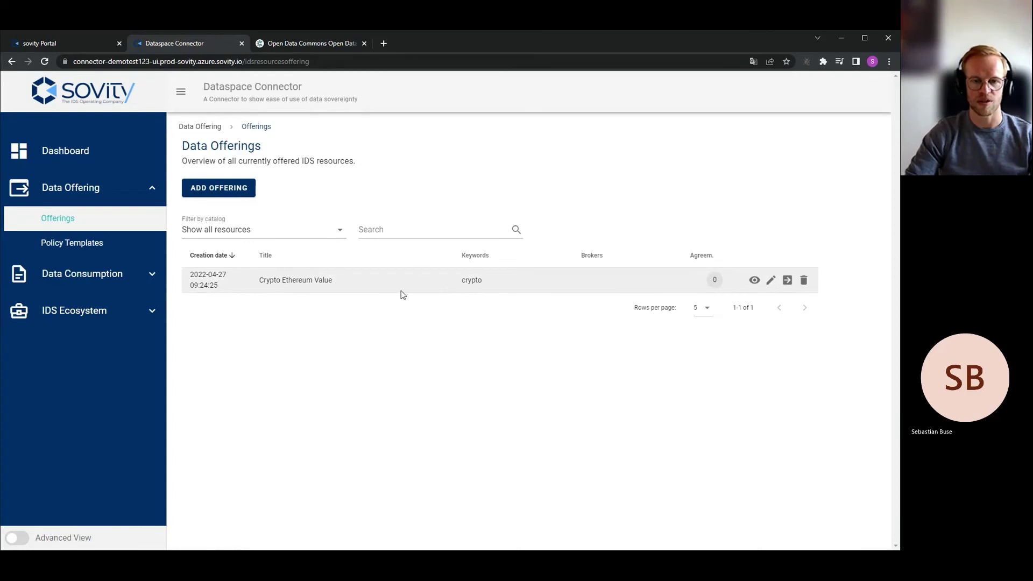
View the connector's dashboard to check the overview of the offered IDS resources
{"action": "left_click", "coordinate": [99, 142]}
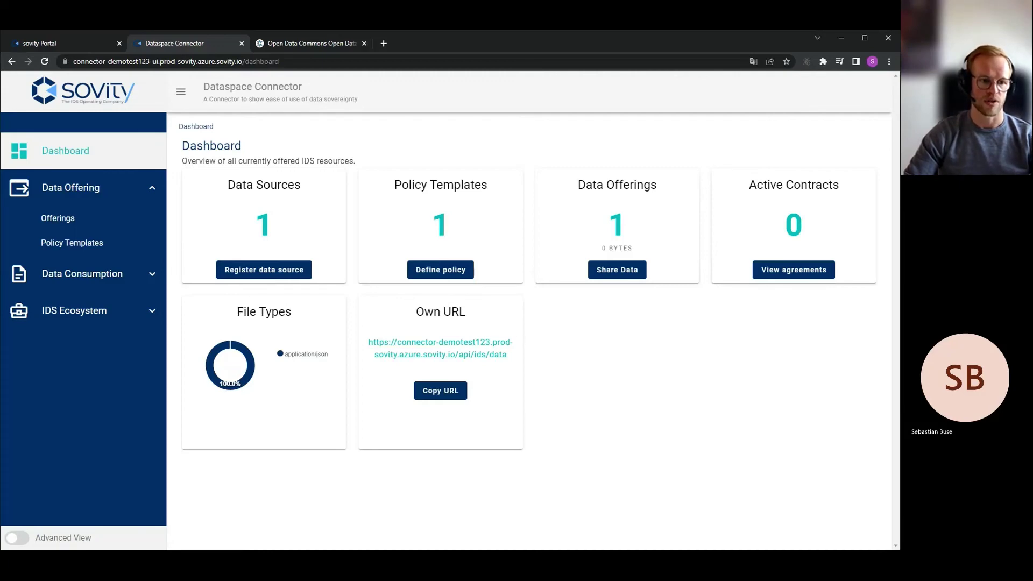
{"action": "key", "text": "alt+Tab"}
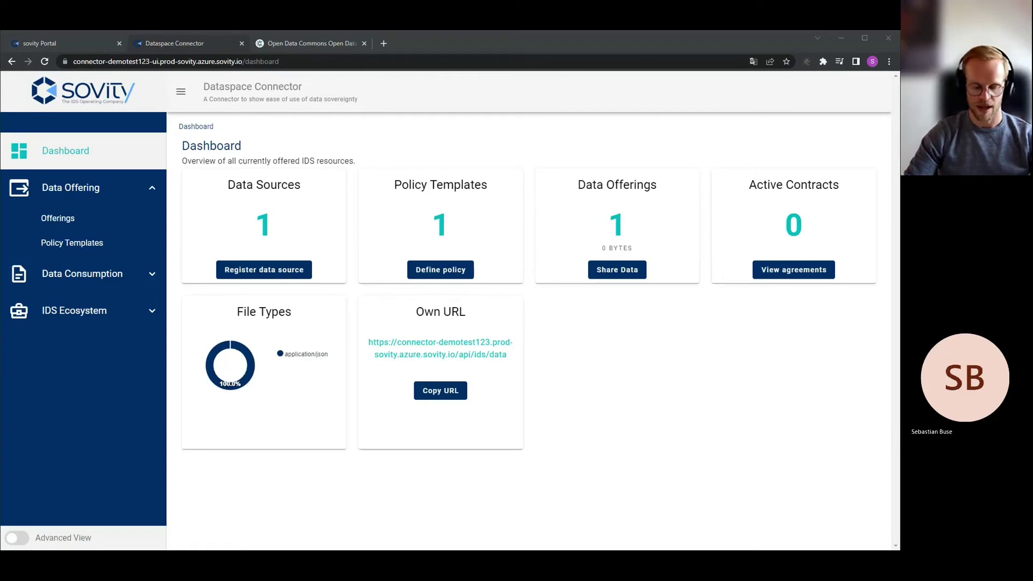
{"action": "left_click", "coordinate": [429, 516]}
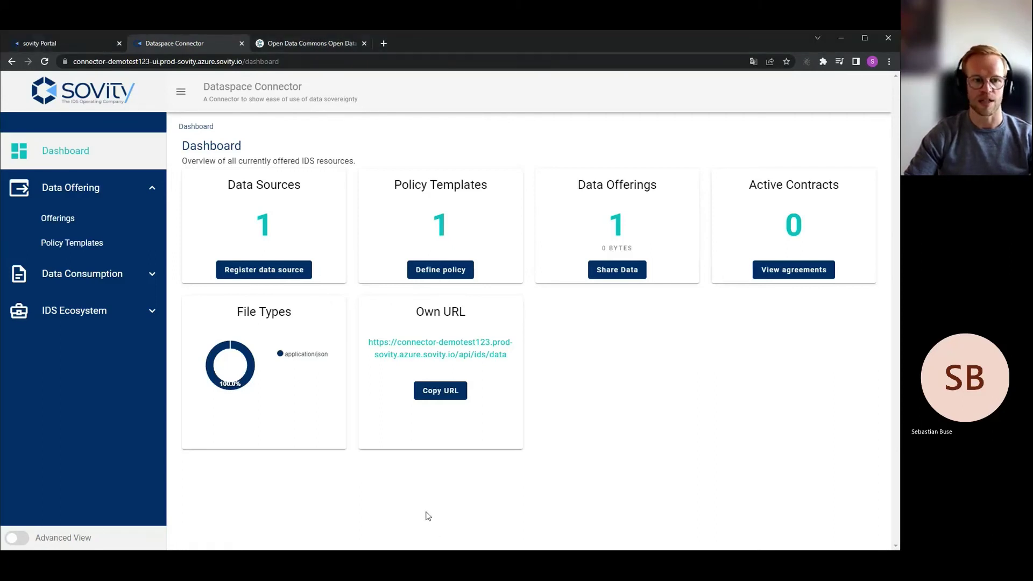
{"action": "left_click", "coordinate": [97, 324]}
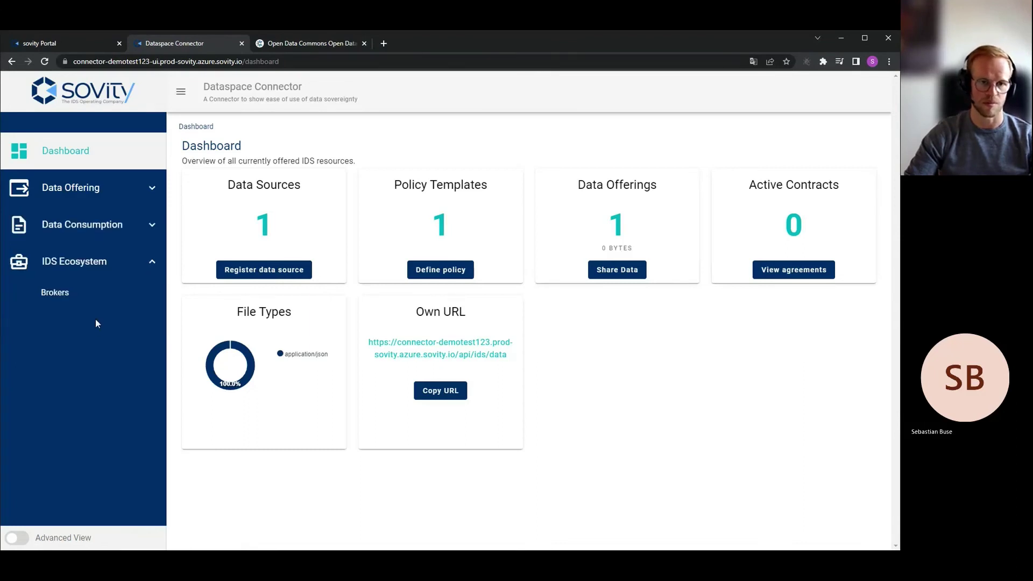
{"action": "left_click", "coordinate": [56, 292]}
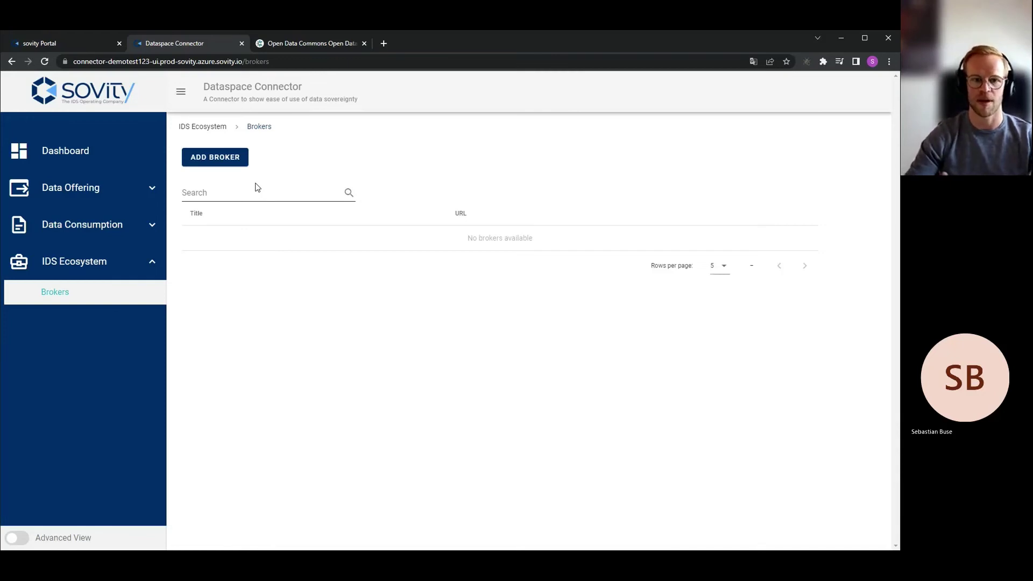
{"action": "left_click", "coordinate": [229, 159]}
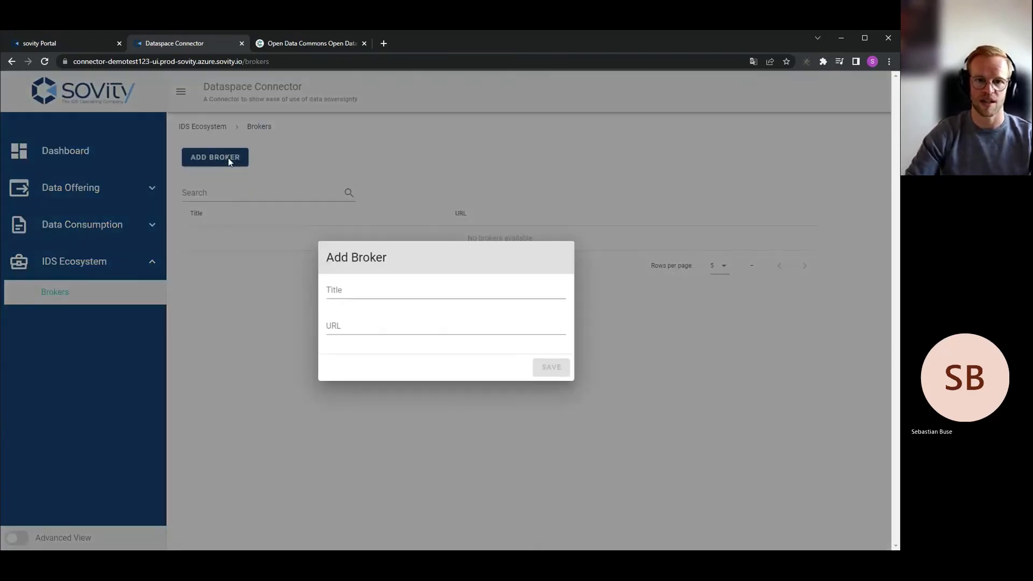
{"action": "left_click", "coordinate": [347, 292]}
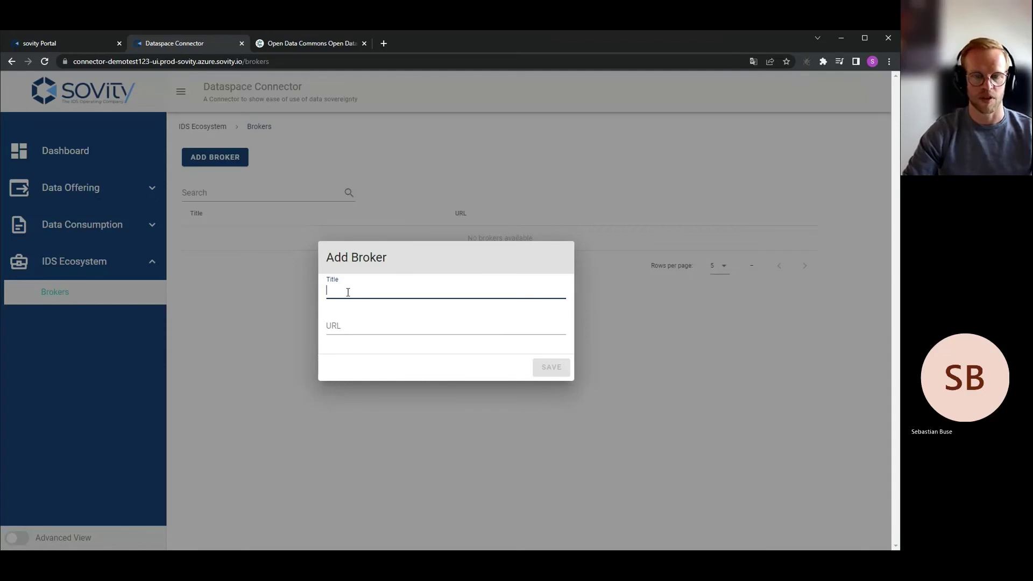
{"action": "type", "text": "sovityTest"}
{"action": "key", "text": "Tab"}
{"action": "type", "text": "https://broker1.mds-demo.dataspace.sovity.de/infrastructure"}
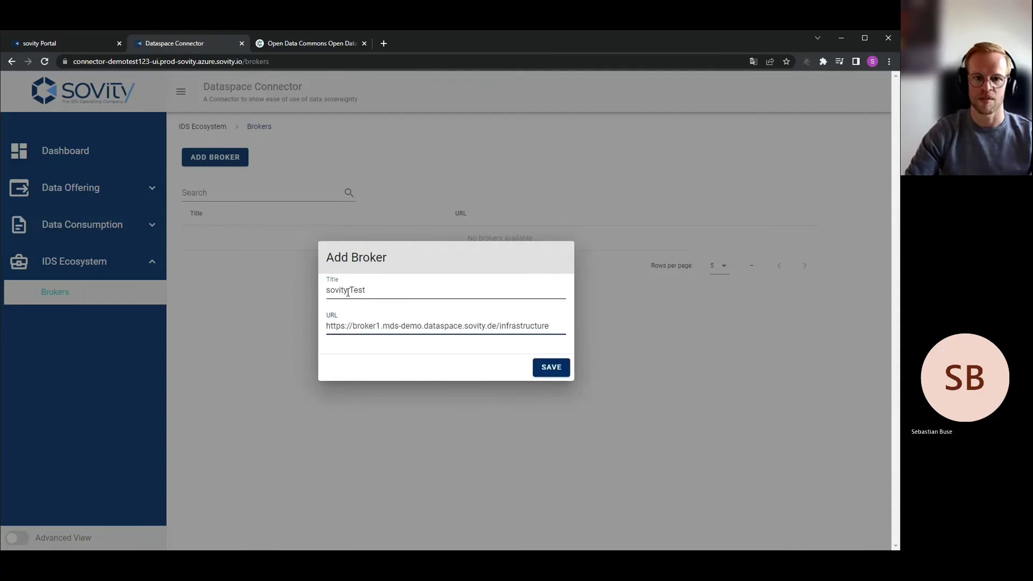
{"action": "left_click", "coordinate": [545, 369]}
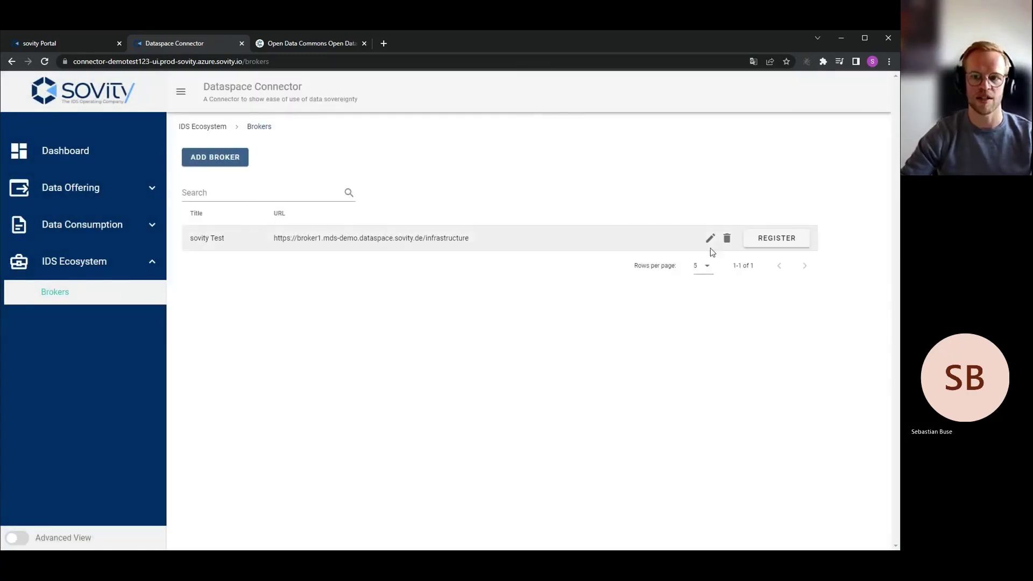
{"action": "left_click", "coordinate": [769, 242]}
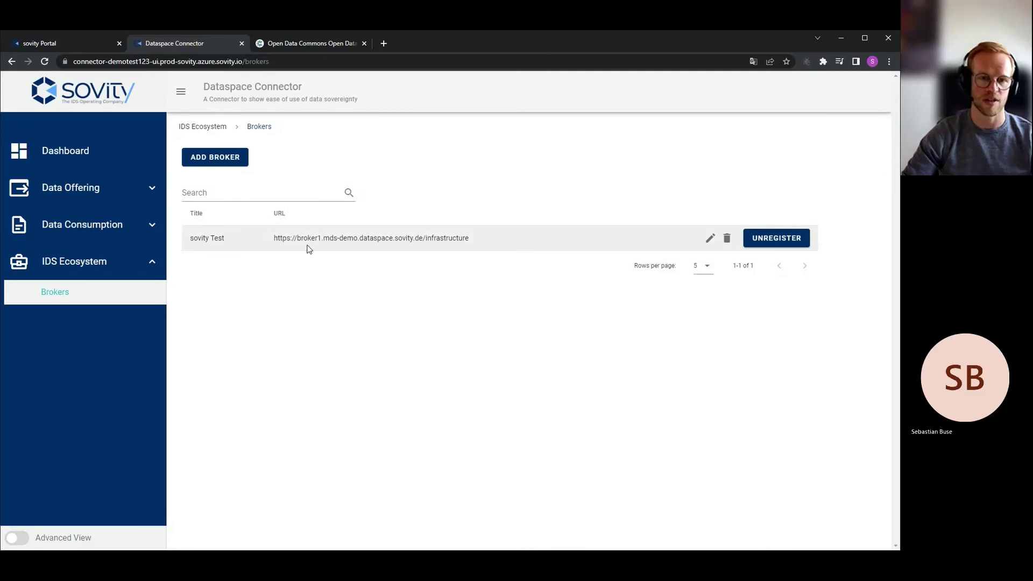
{"action": "left_click", "coordinate": [117, 239]}
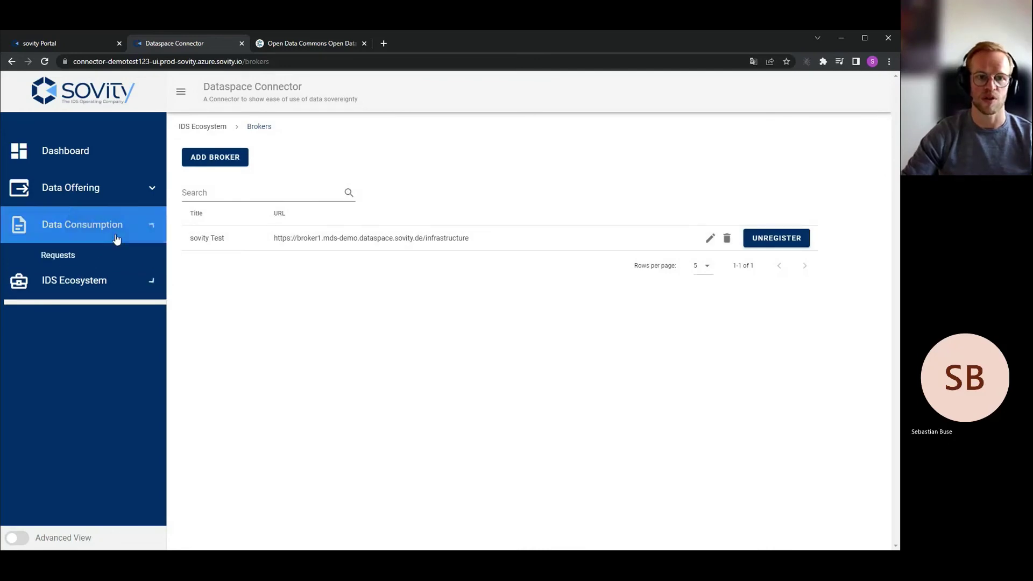
{"action": "left_click", "coordinate": [85, 255]}
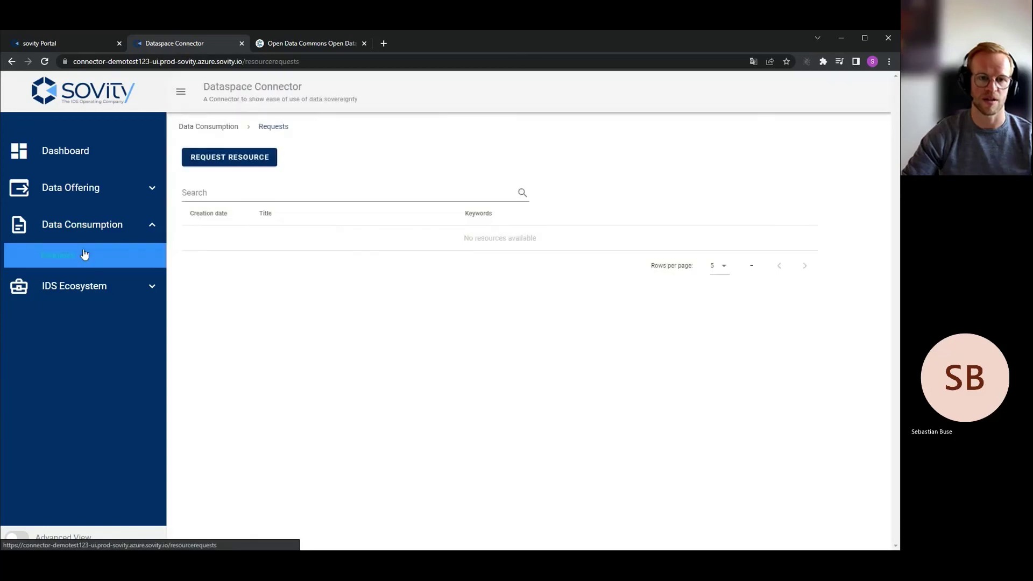
{"action": "left_click", "coordinate": [226, 158]}
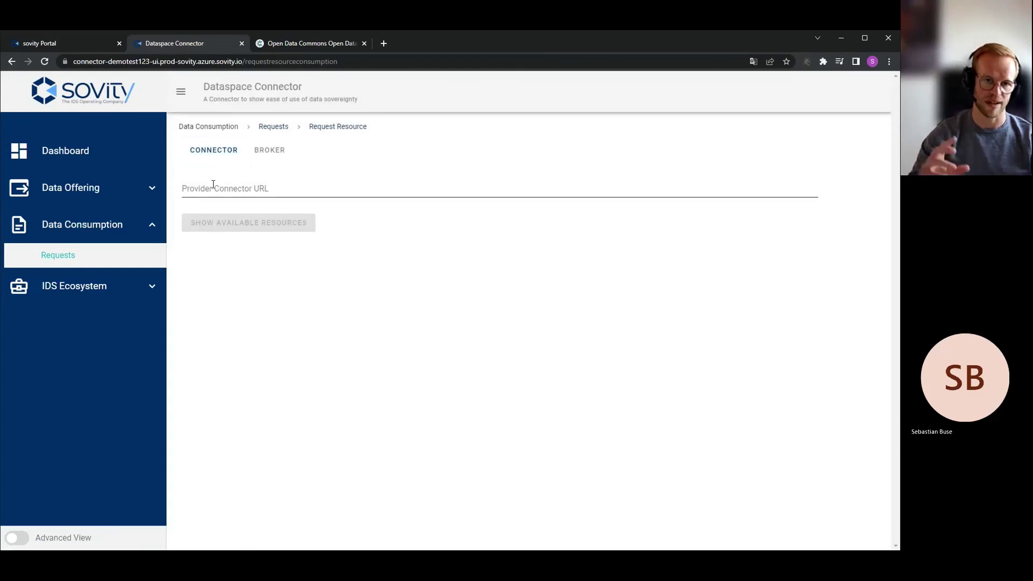
{"action": "left_click", "coordinate": [272, 150]}
{"action": "left_click", "coordinate": [229, 186]}
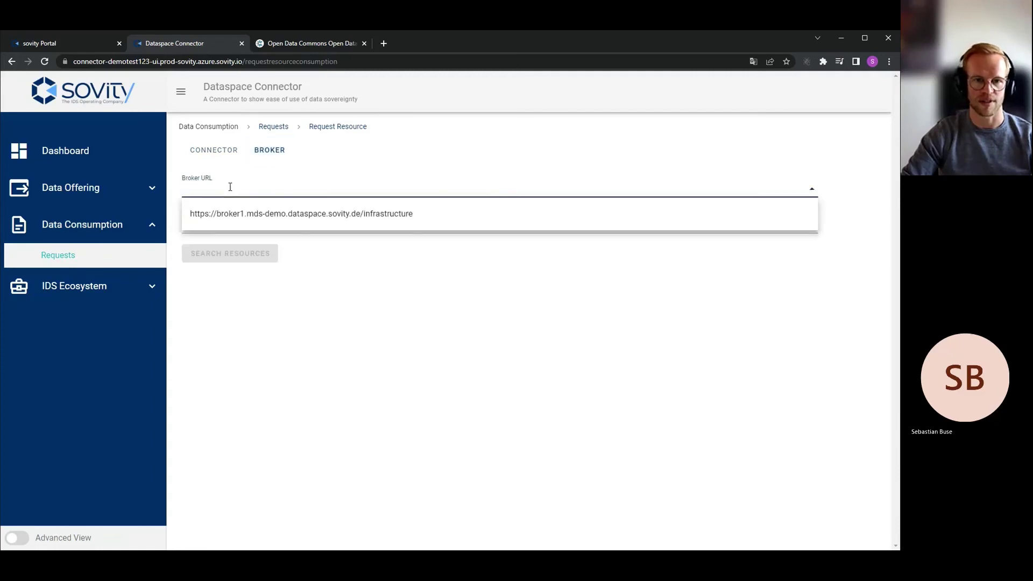
{"action": "left_click", "coordinate": [232, 219]}
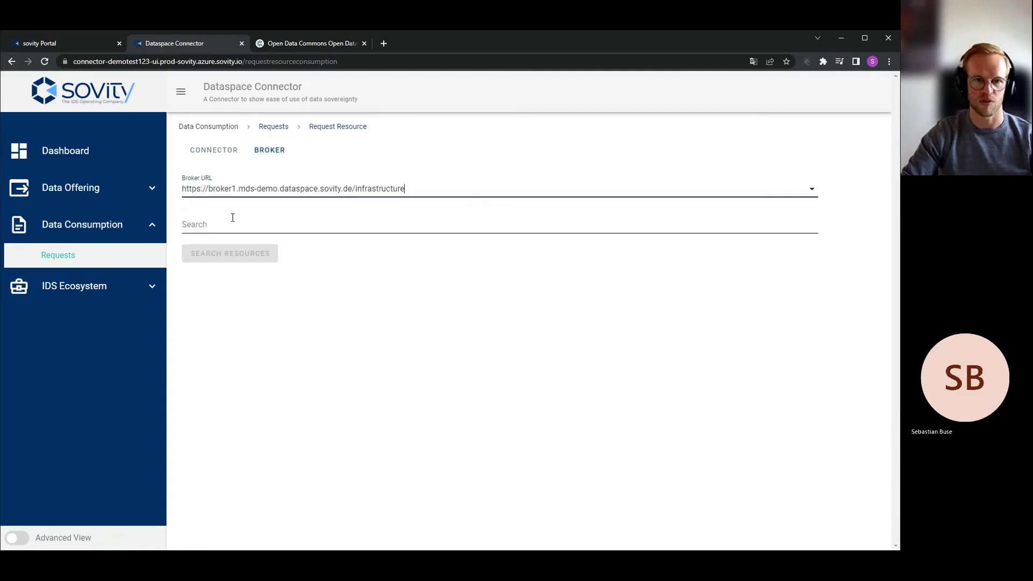
{"action": "left_click", "coordinate": [202, 225]}
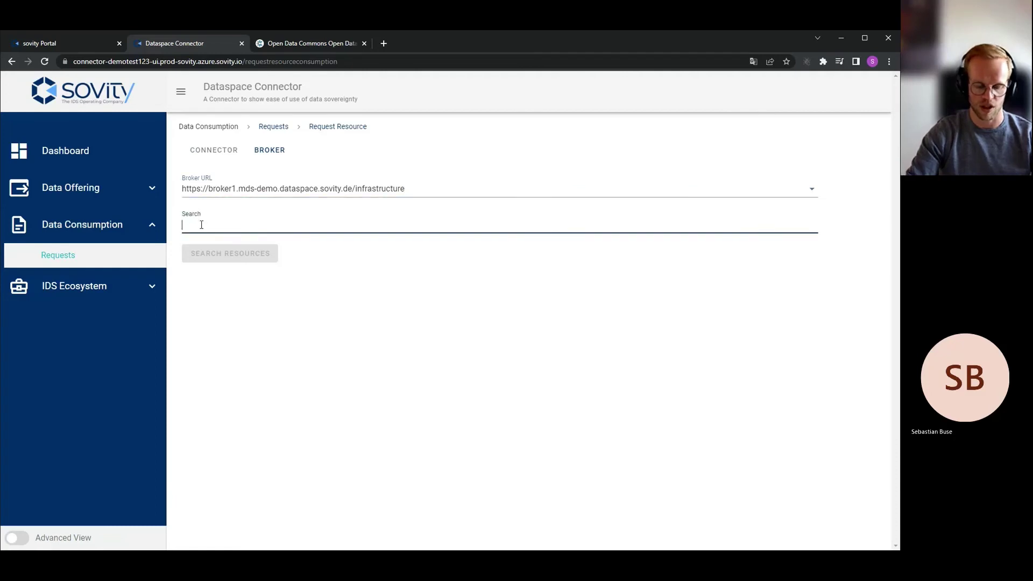
{"action": "type", "text": "bitcoin"}
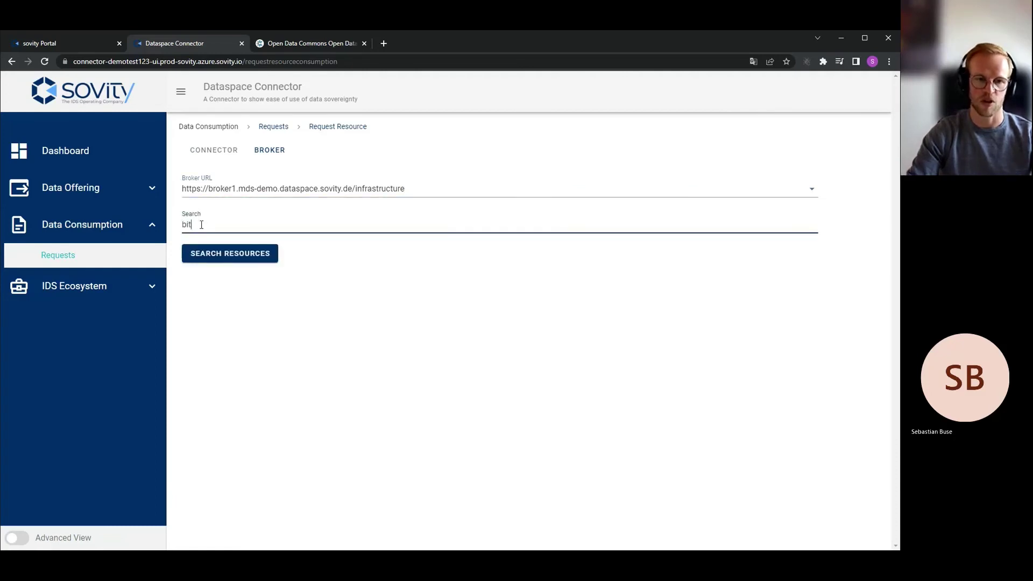
{"action": "left_click", "coordinate": [222, 259]}
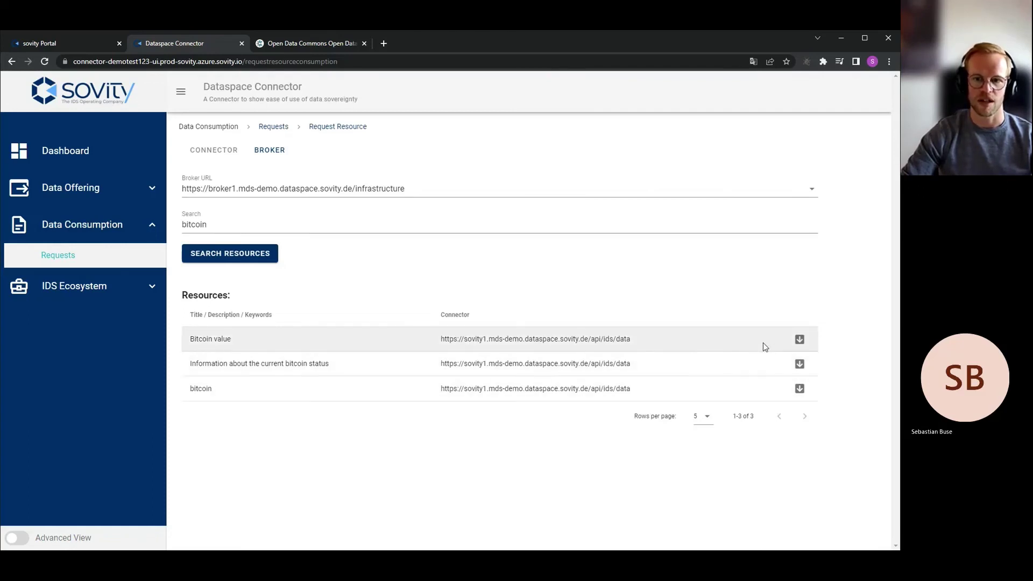
Select the representation of the Bitcoin value resource, request its Bitcoin Value artifact and accept the contract with the Security Profile Restricted Usage rule
{"action": "left_click", "coordinate": [799, 340]}
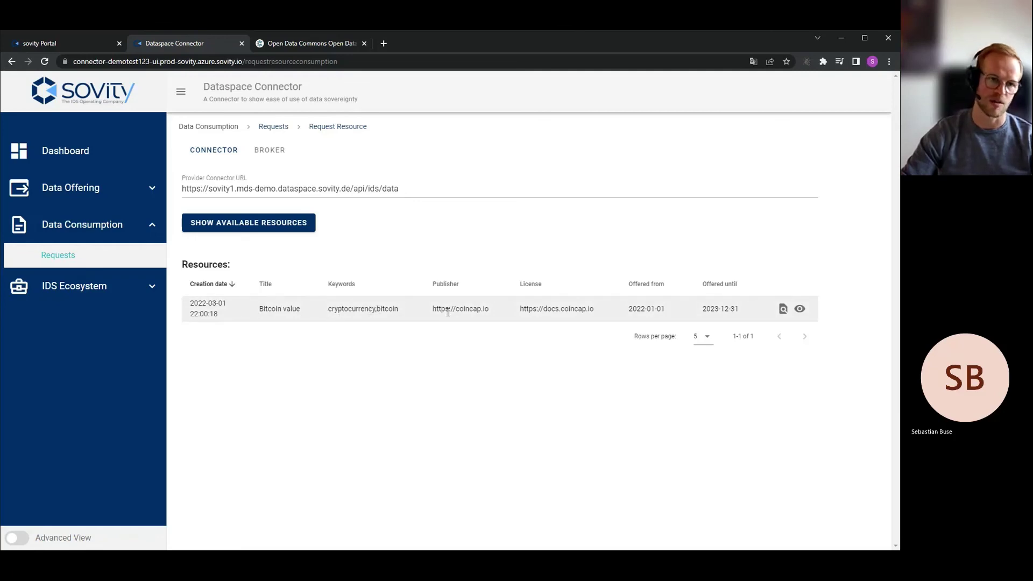
{"action": "left_click", "coordinate": [783, 310]}
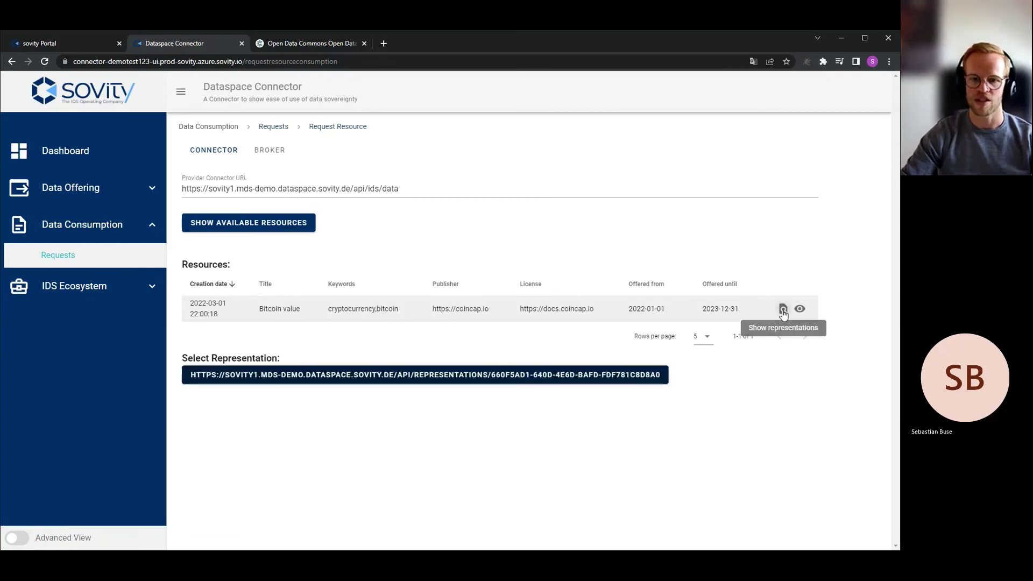
{"action": "left_click", "coordinate": [656, 377]}
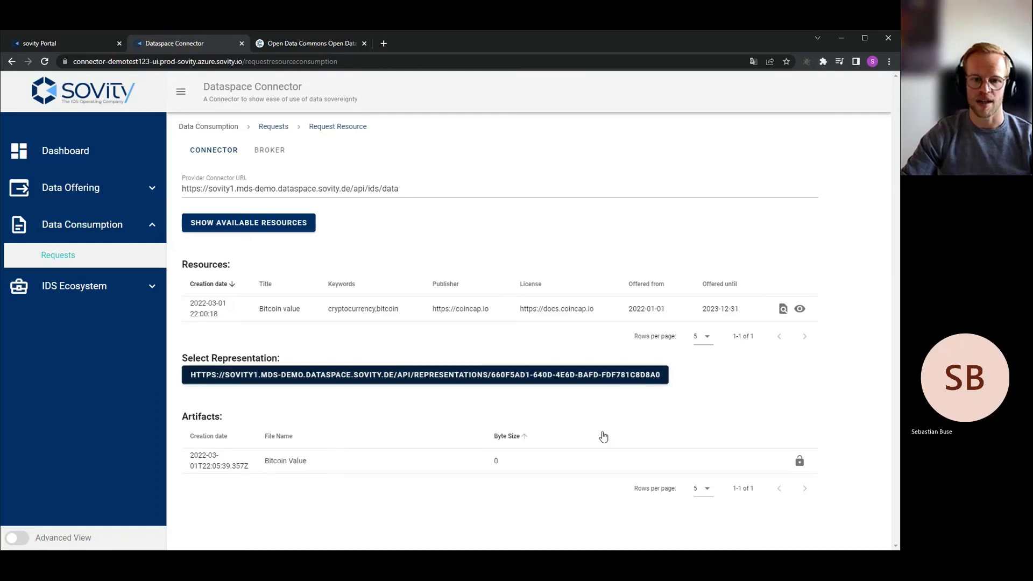
{"action": "left_click", "coordinate": [799, 462]}
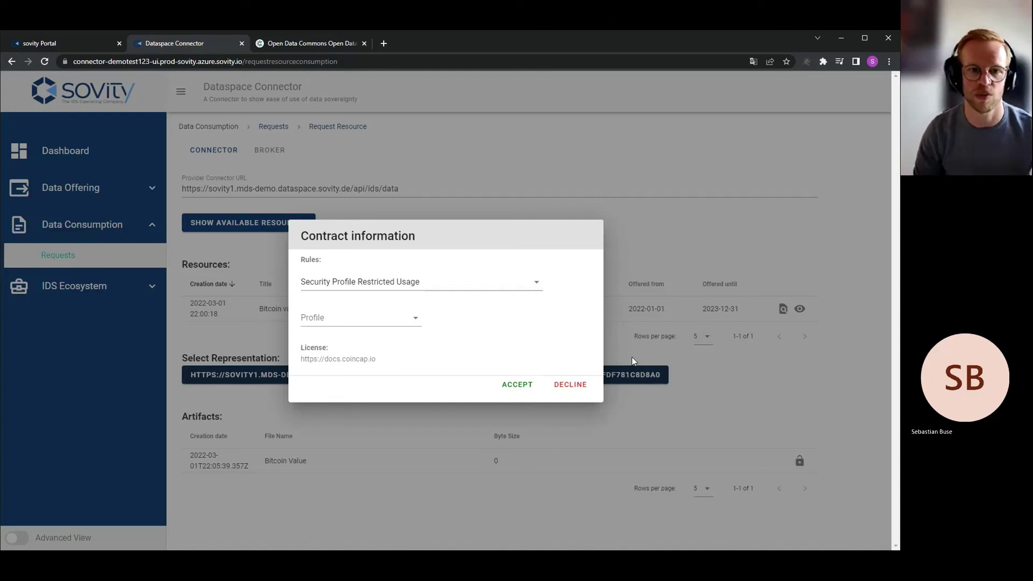
{"action": "left_click", "coordinate": [524, 385]}
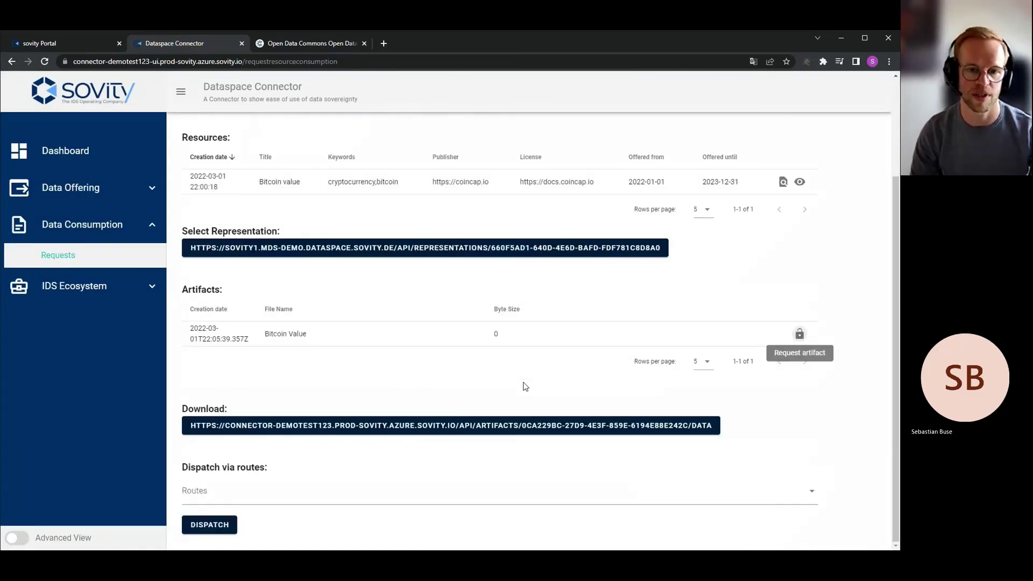
Download the data of the requested Bitcoin Value artifact and return to the connector's dashboard
{"action": "left_click", "coordinate": [429, 425]}
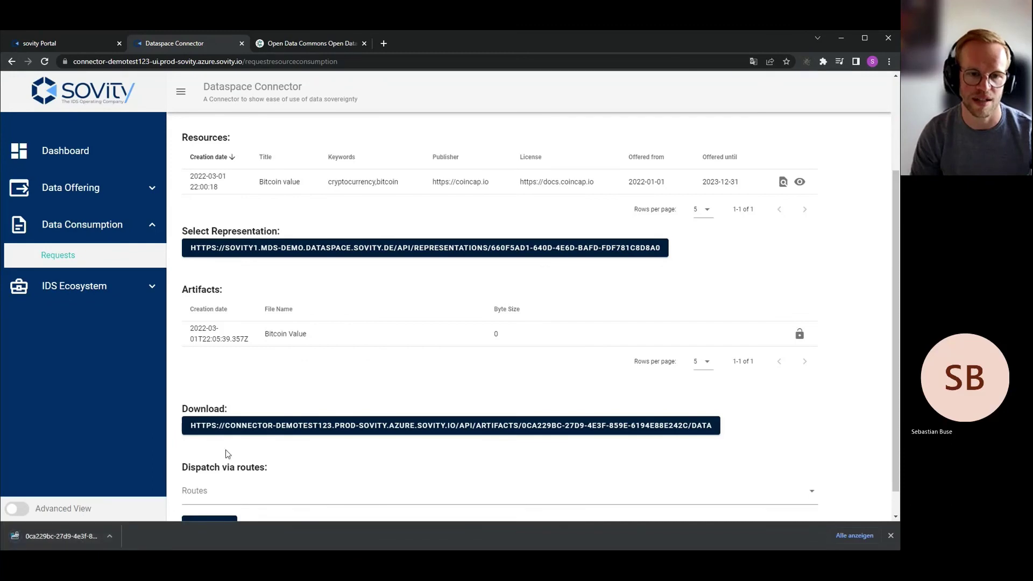
{"action": "scroll", "coordinate": [232, 455], "scroll_direction": "down", "scroll_amount": 1}
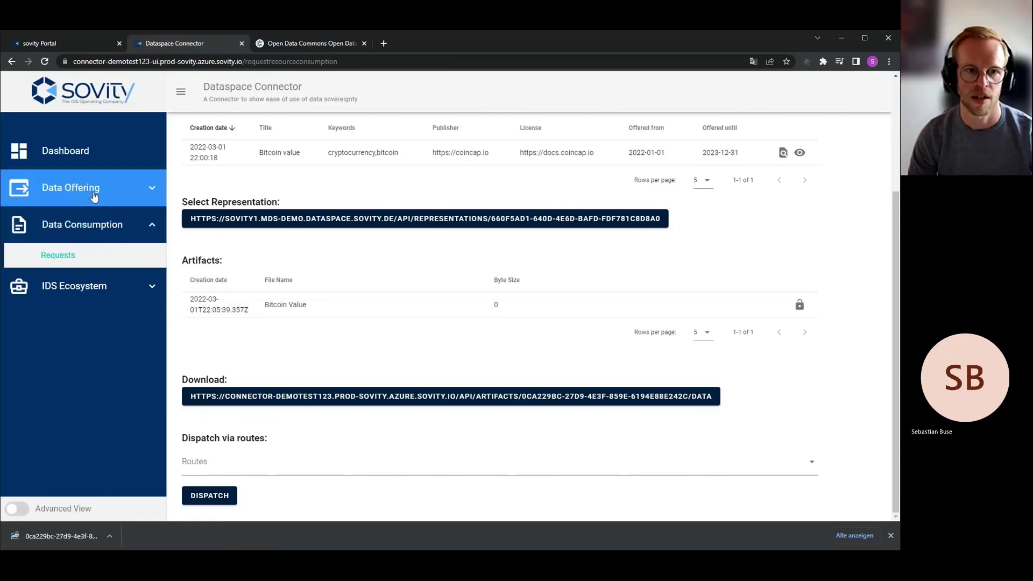
{"action": "left_click", "coordinate": [86, 168]}
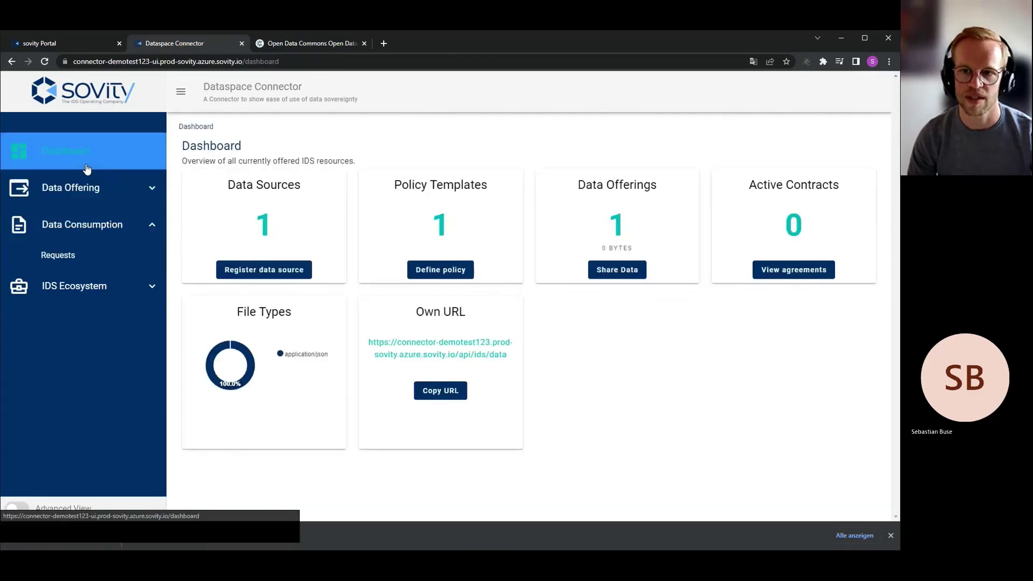